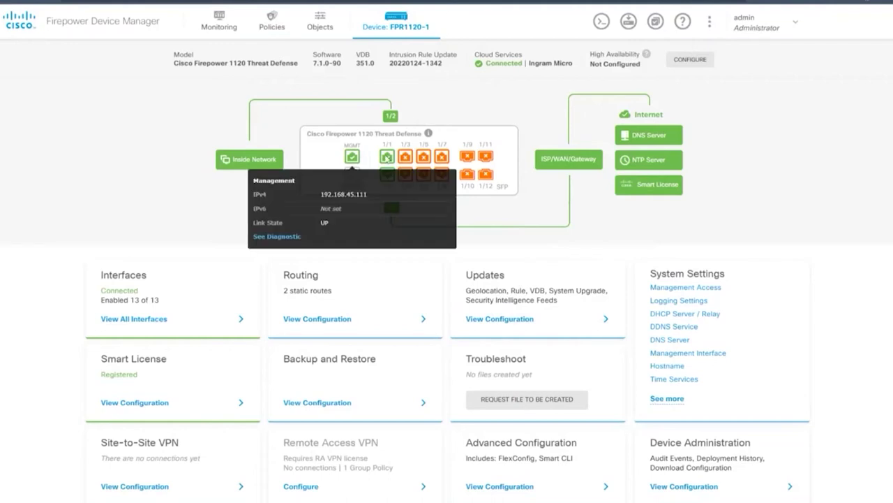
# Step: Examine the management port's details and the Ethernet1/1 interface's IPv4 settings, leaving them unchanged, and return to the device summary
pyautogui.moveTo(388, 159)
pyautogui.moveTo(354, 155)
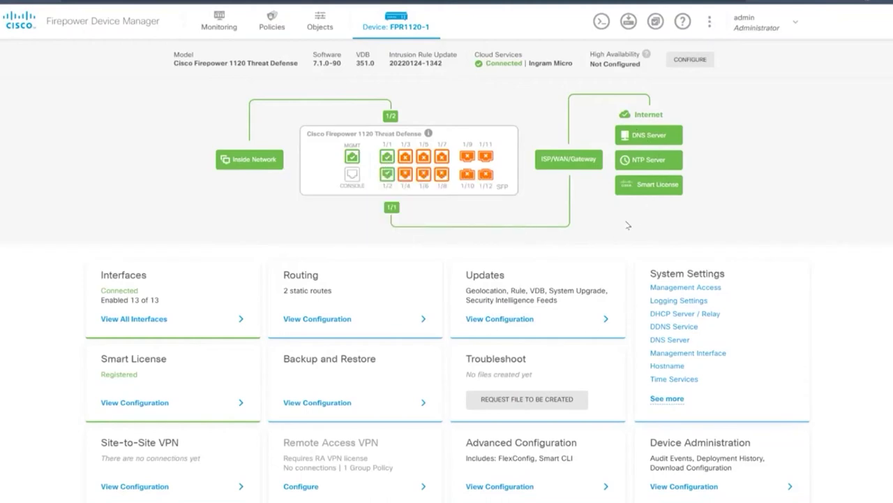
pyautogui.click(226, 320)
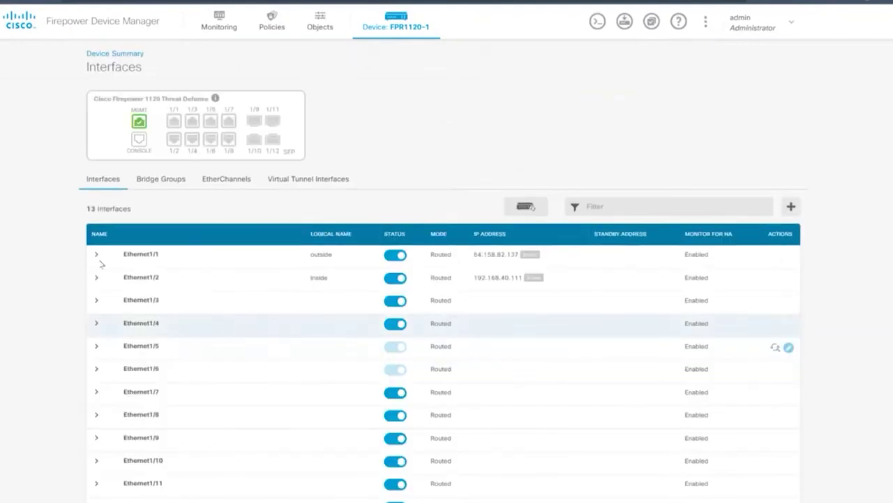
pyautogui.click(95, 256)
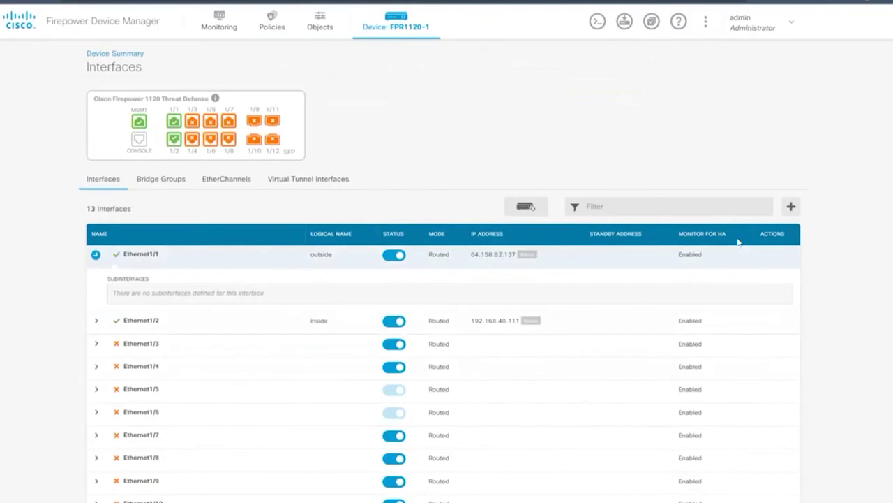
pyautogui.click(780, 257)
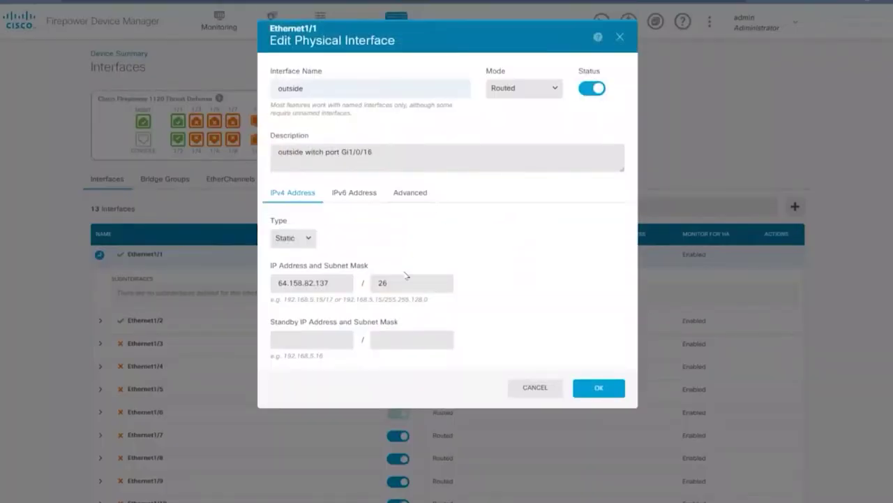
pyautogui.click(535, 388)
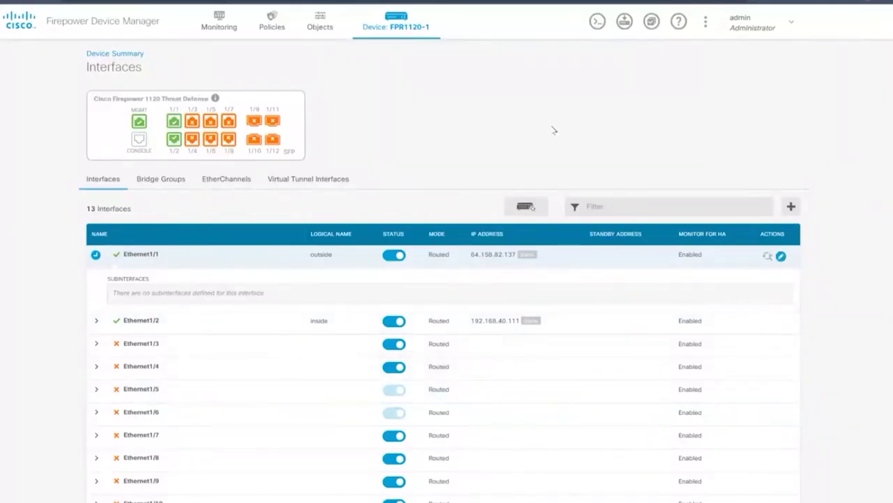
pyautogui.click(395, 27)
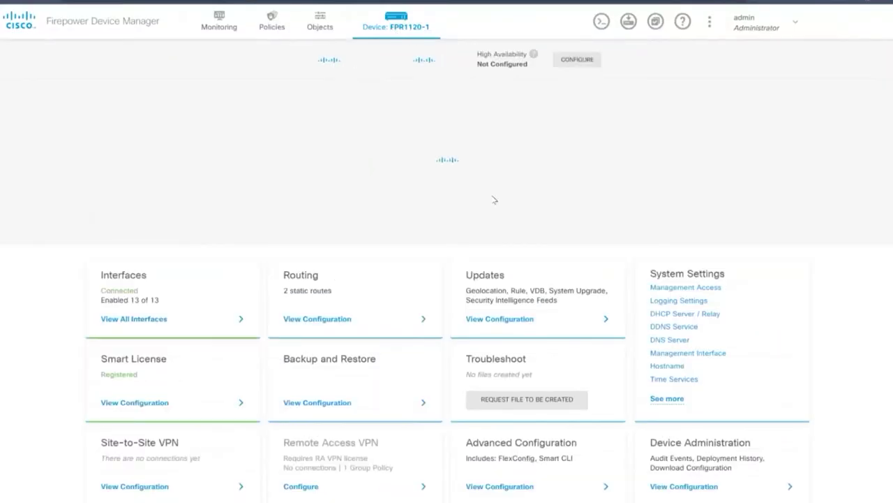
# Step: Review the device's Smart License subscriptions and its update and system upgrade settings, then return to the device summary
pyautogui.click(161, 402)
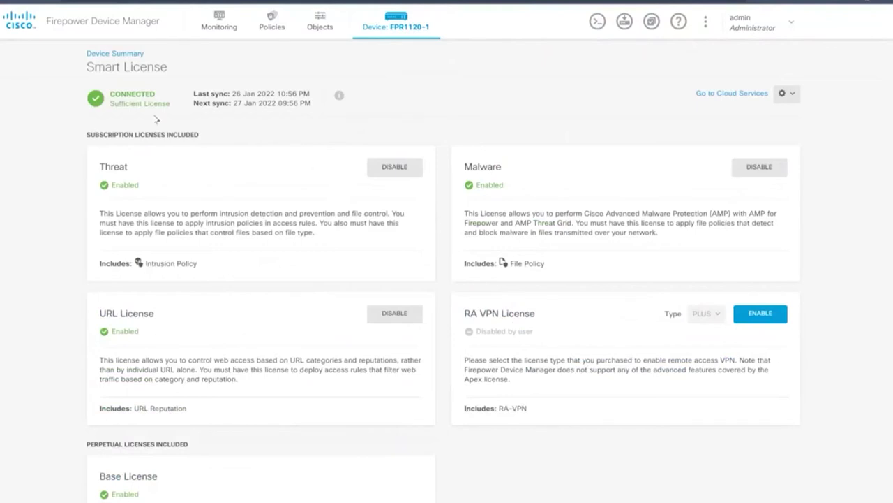
pyautogui.click(388, 33)
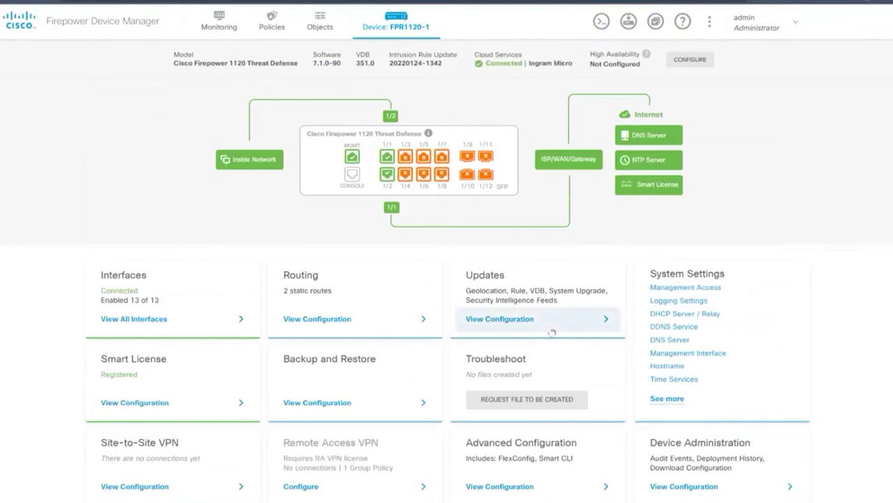
pyautogui.click(509, 319)
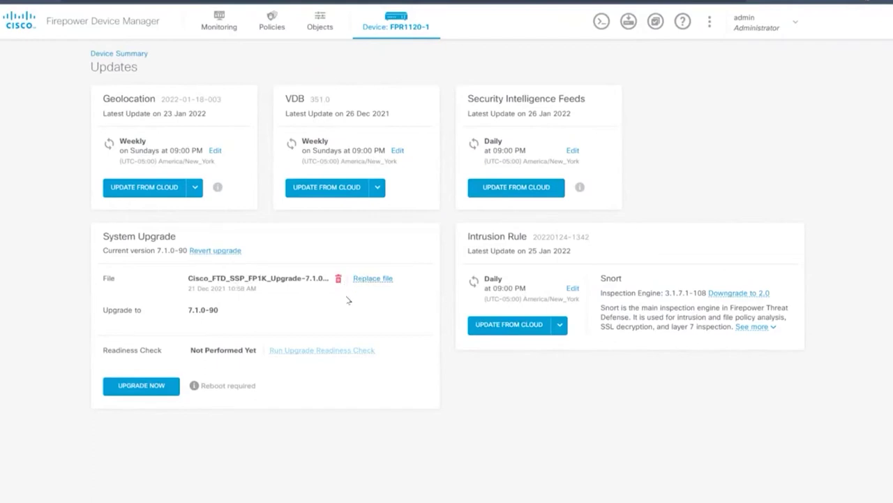
pyautogui.click(396, 24)
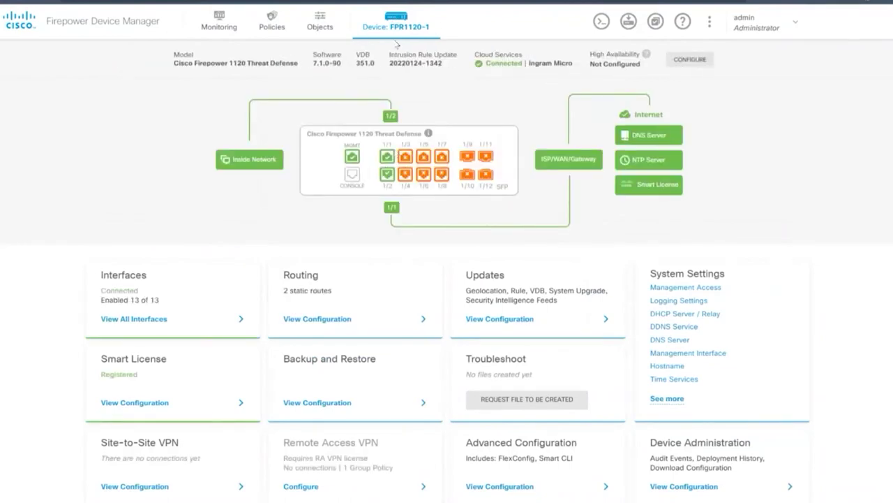
# Step: Examine the security policies: the expanded inside-to-outside access rule, the NAT rules, Security Intelligence and the intrusion policies
pyautogui.click(272, 27)
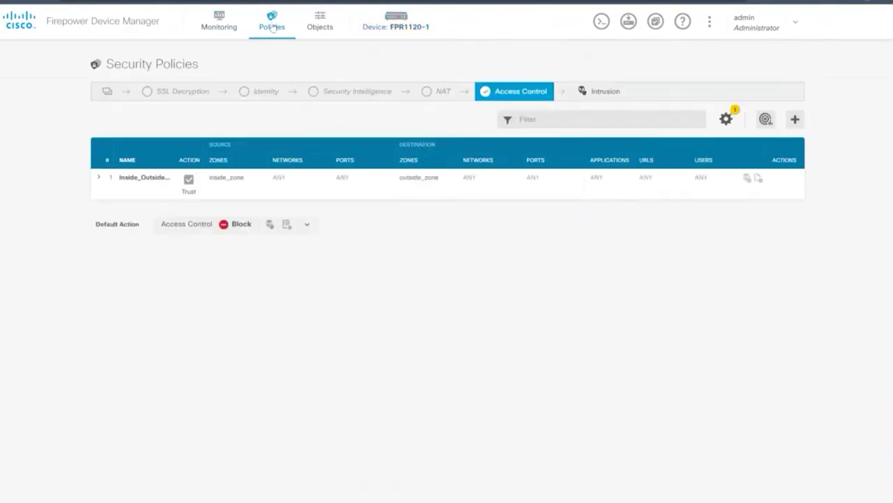
pyautogui.click(98, 177)
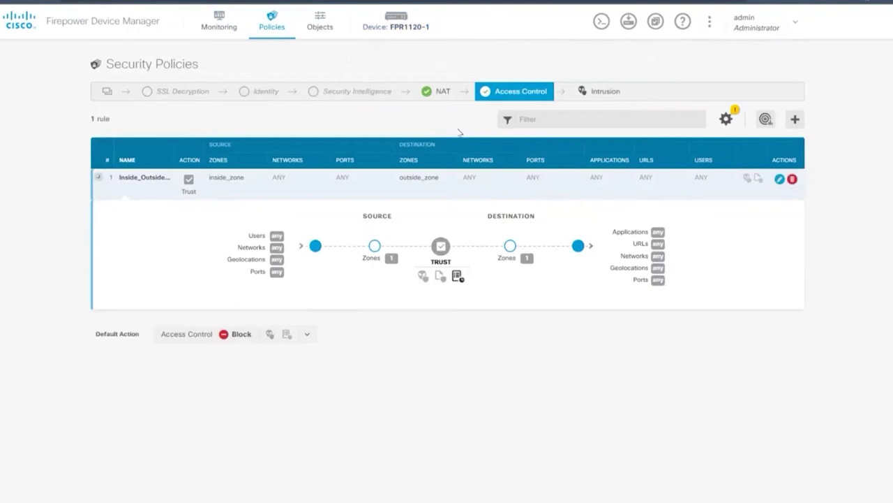
pyautogui.click(443, 94)
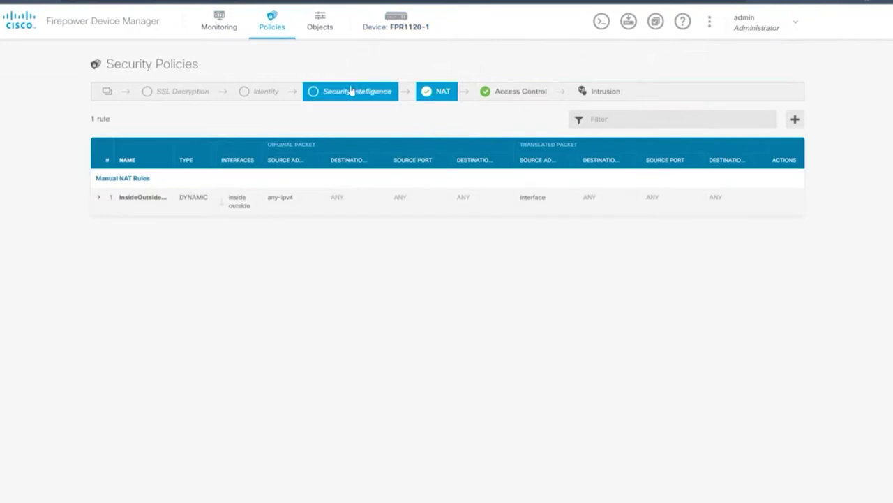
pyautogui.click(353, 93)
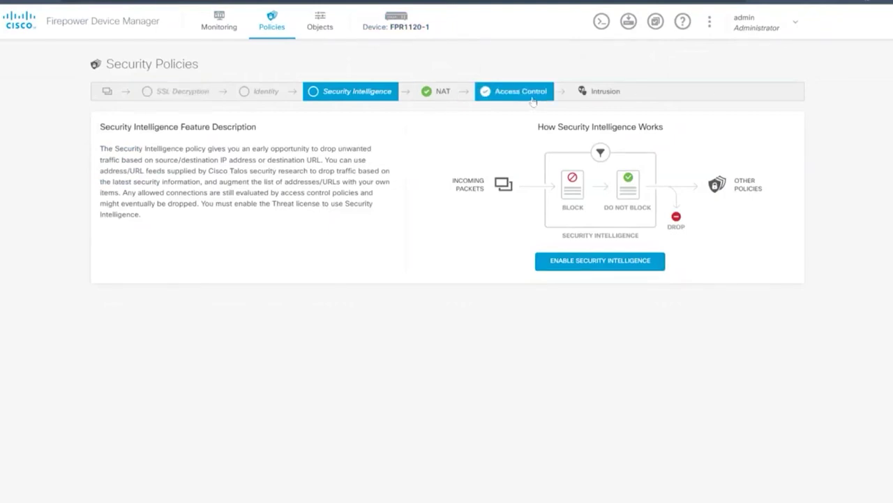
pyautogui.click(583, 92)
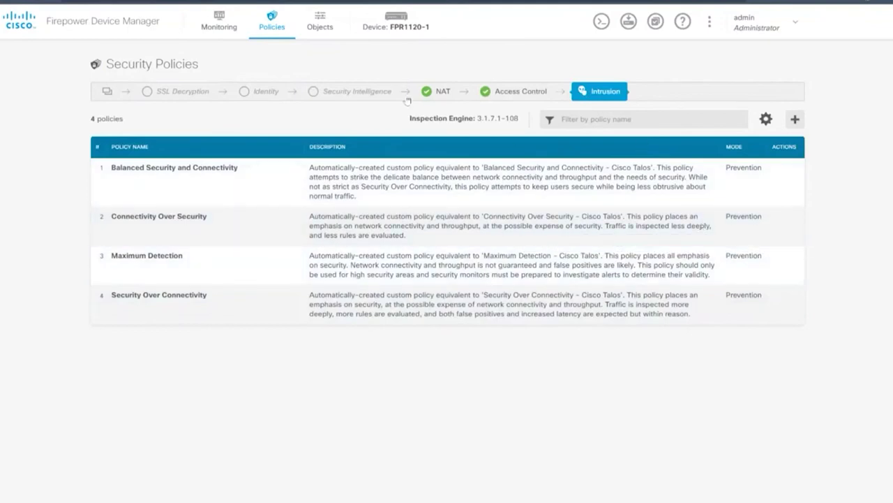
# Step: Start a new access control rule and browse the applications available for its application criteria
pyautogui.click(516, 92)
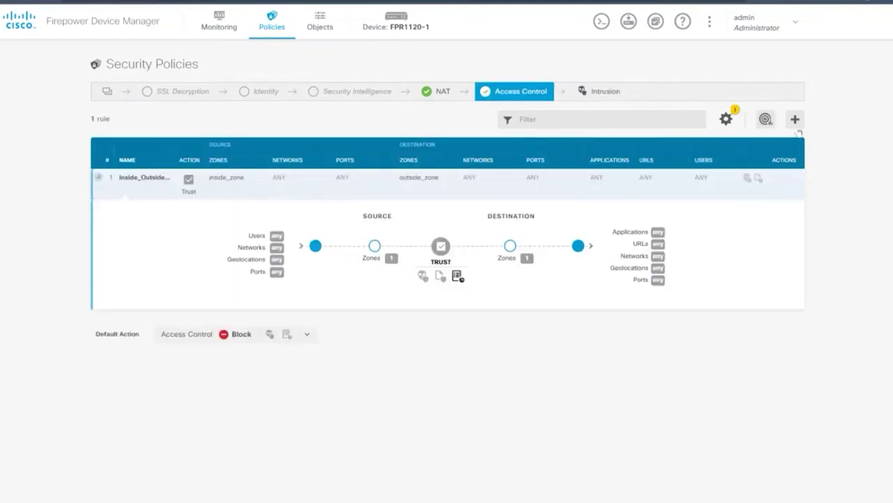
pyautogui.click(794, 120)
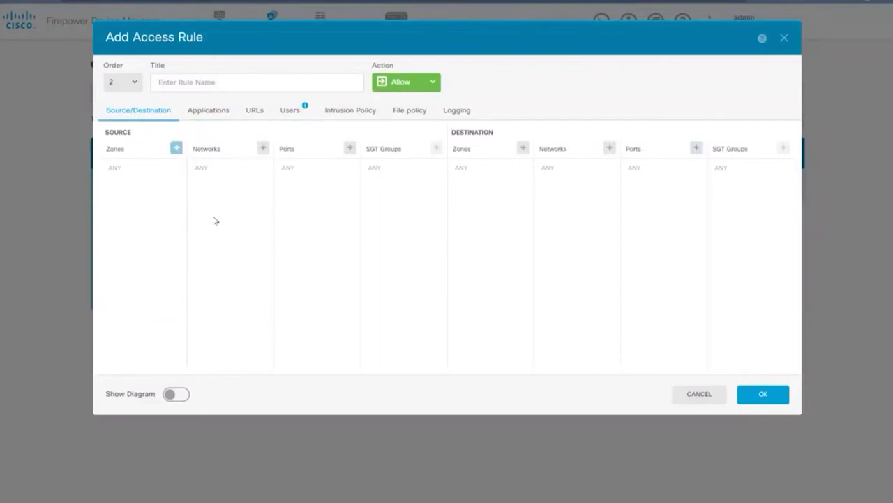
pyautogui.click(214, 114)
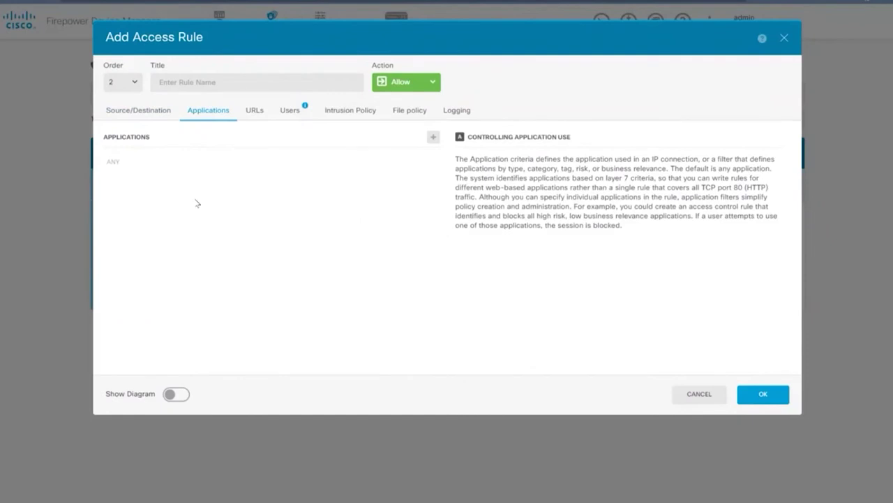
pyautogui.click(433, 136)
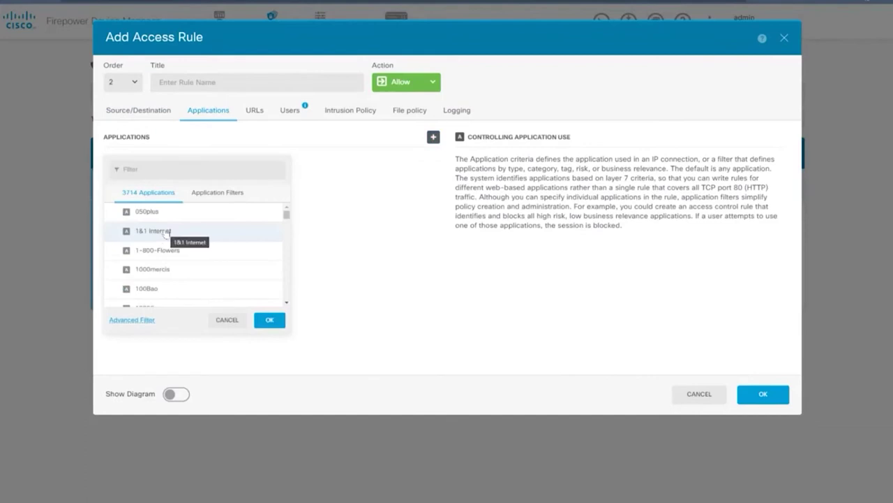
pyautogui.scroll(-5, 165, 234)
pyautogui.scroll(-1, 167, 240)
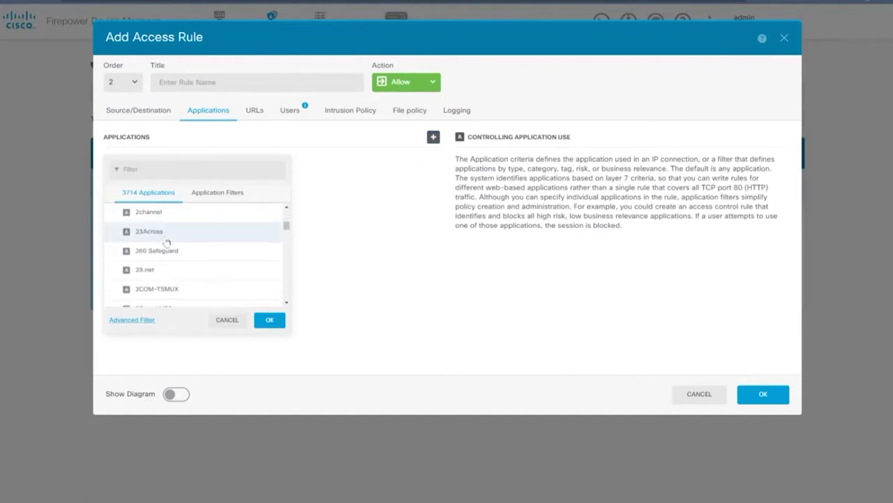
# Step: Filter the applications in the advanced filter by Very Low business relevance and Very High risk
pyautogui.click(132, 321)
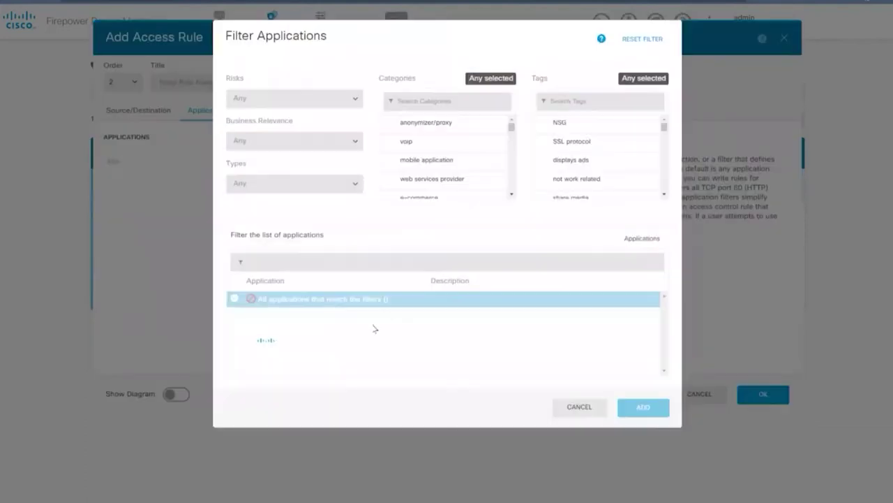
pyautogui.click(352, 142)
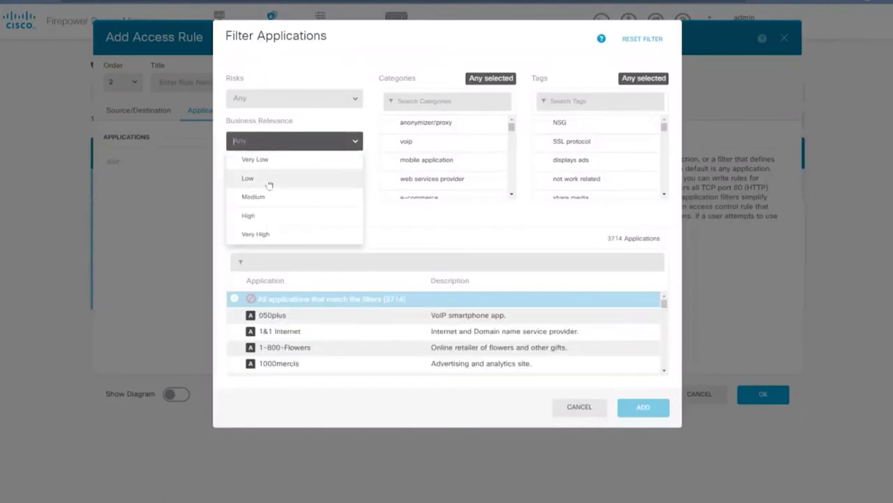
pyautogui.click(265, 160)
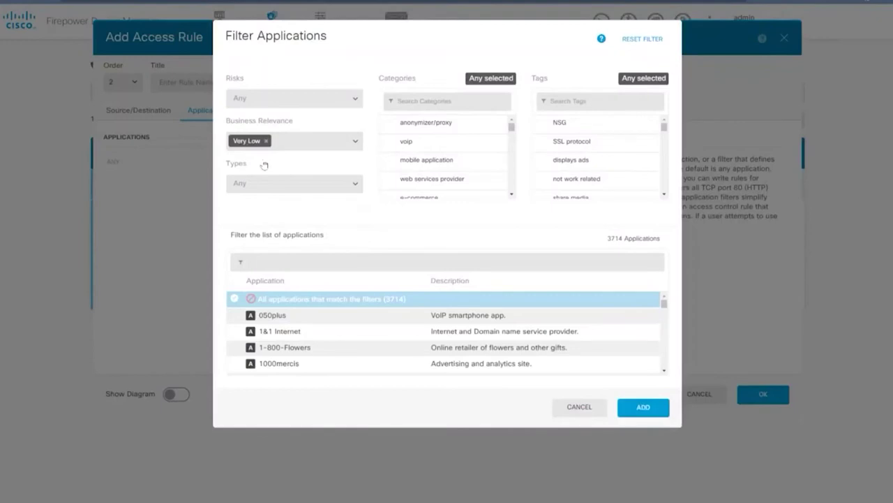
pyautogui.click(356, 99)
pyautogui.click(259, 193)
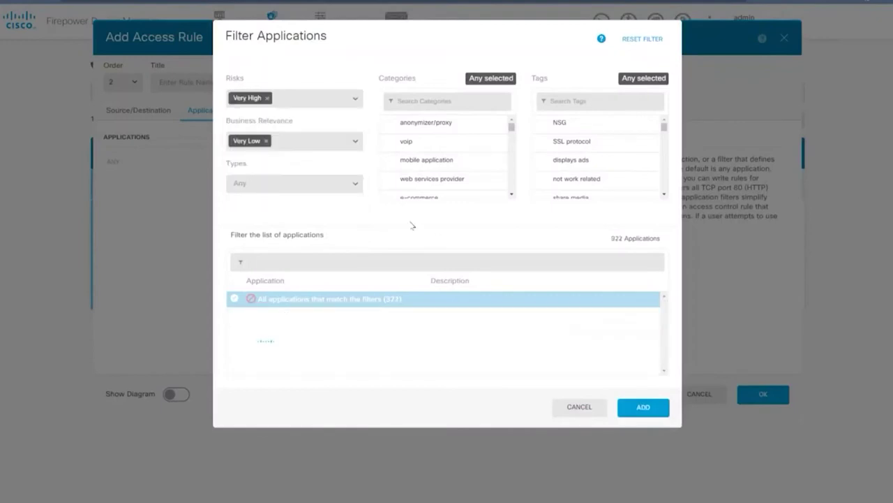
# Step: Look through the applications matching the risk and business relevance filter, and discard the filter without adding it
pyautogui.scroll(-3, 321, 325)
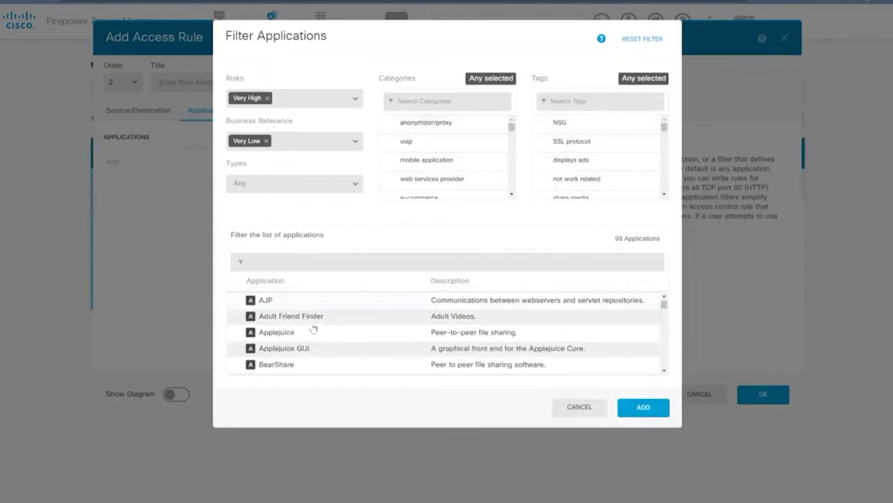
pyautogui.scroll(-5, 307, 334)
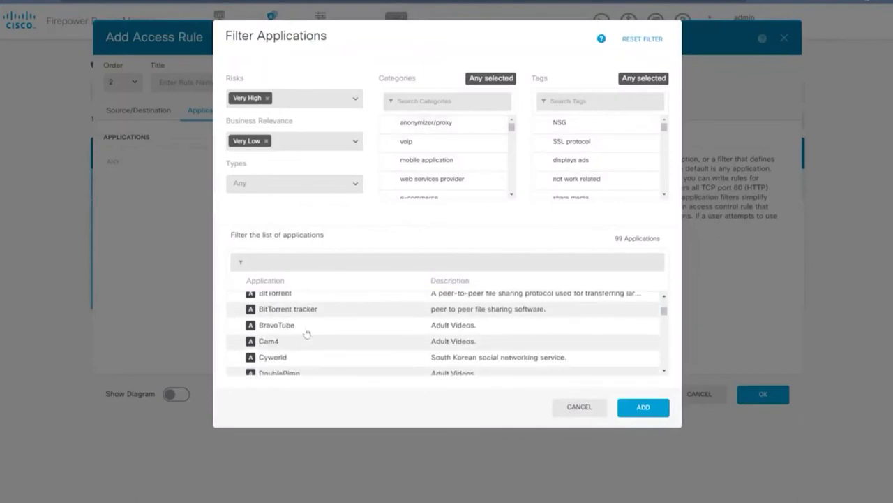
pyautogui.scroll(-5, 307, 336)
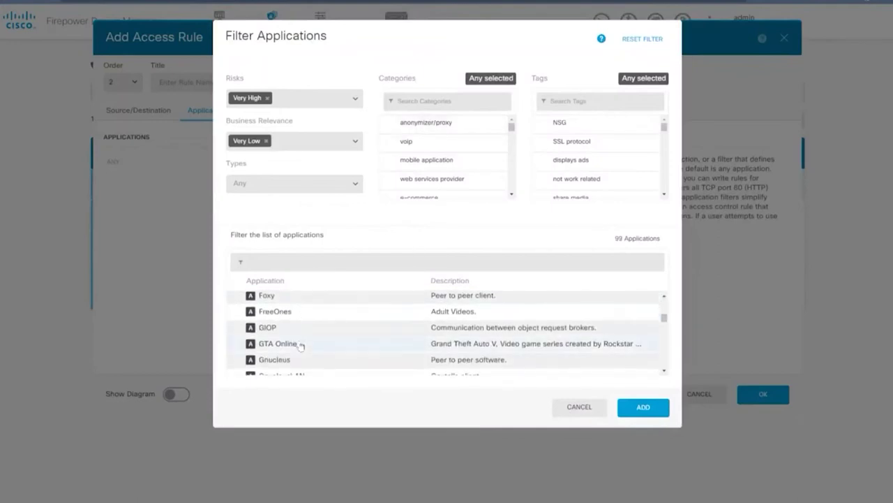
pyautogui.scroll(-4, 301, 340)
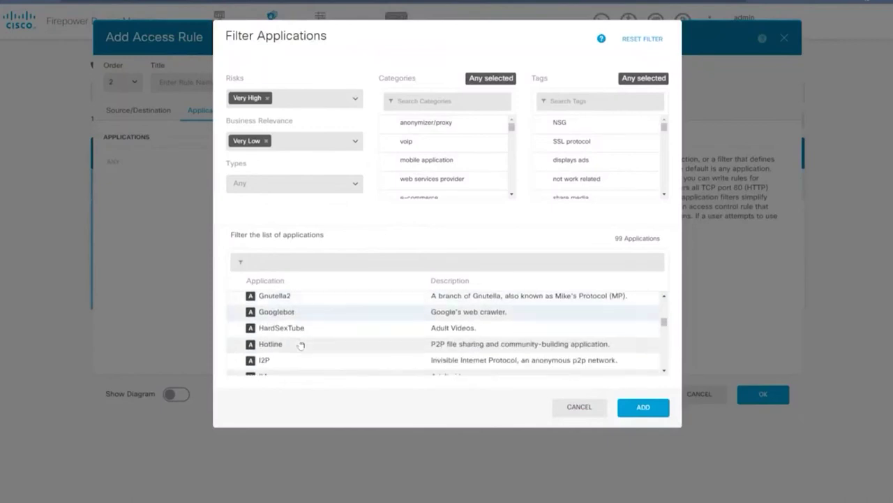
pyautogui.scroll(-3, 302, 345)
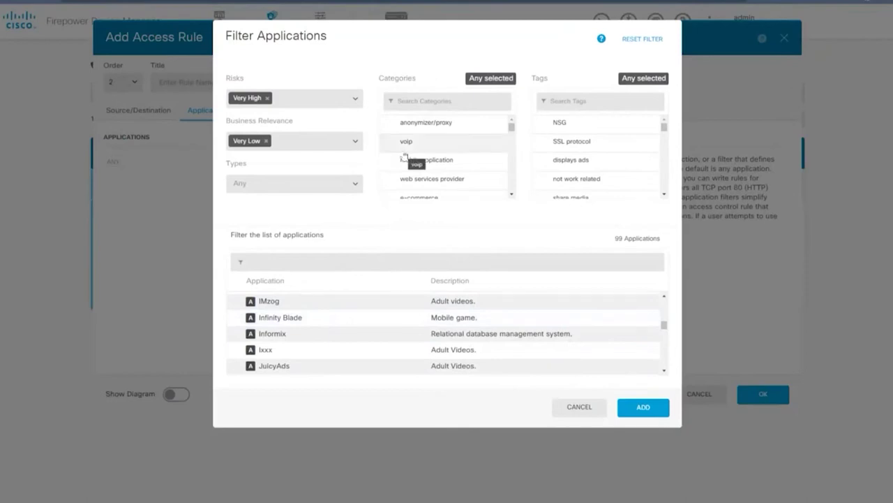
pyautogui.click(579, 409)
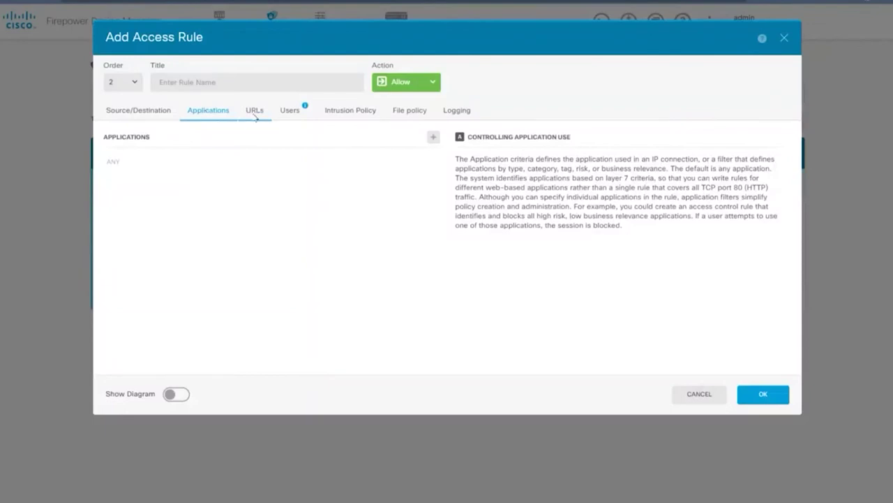
# Step: Browse the URL objects and web categories available for the new access rule's URL criteria, and close the category list without choosing any
pyautogui.click(256, 113)
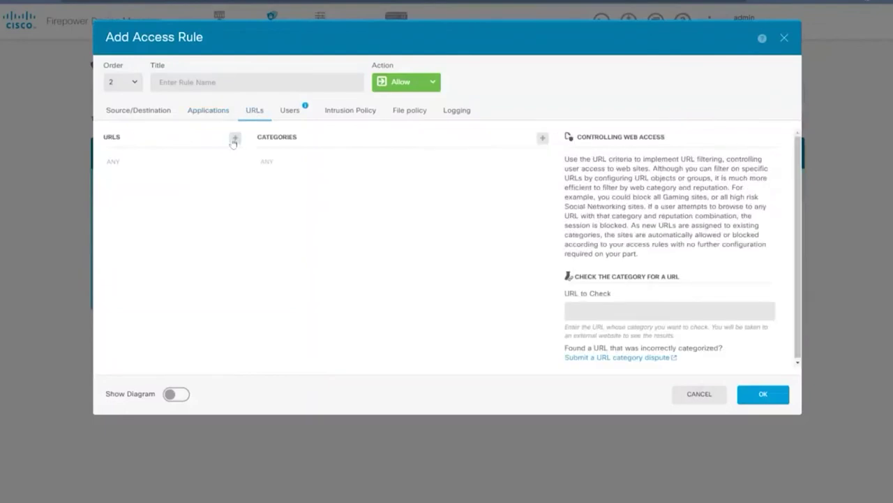
pyautogui.click(235, 138)
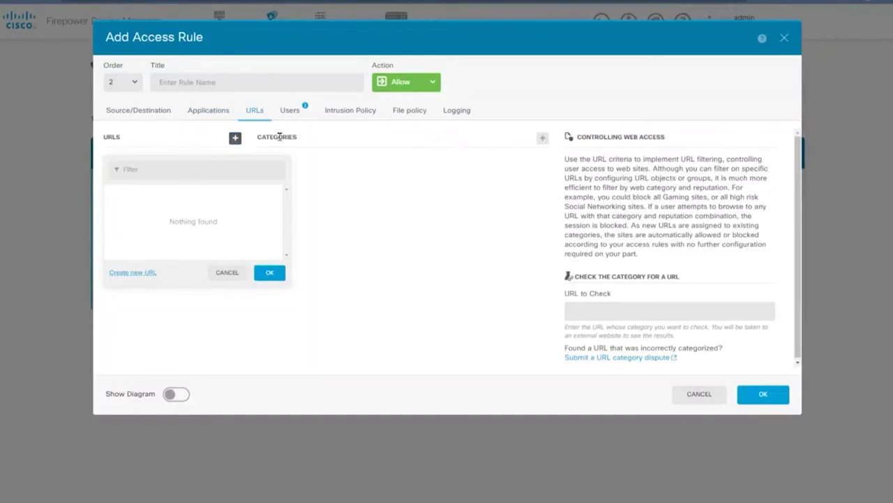
pyautogui.click(543, 138)
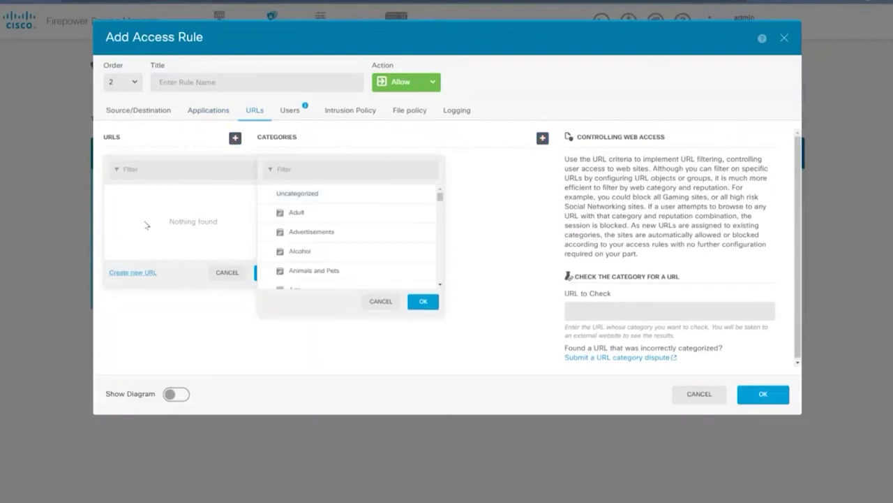
pyautogui.scroll(-3, 319, 231)
pyautogui.scroll(-5, 319, 234)
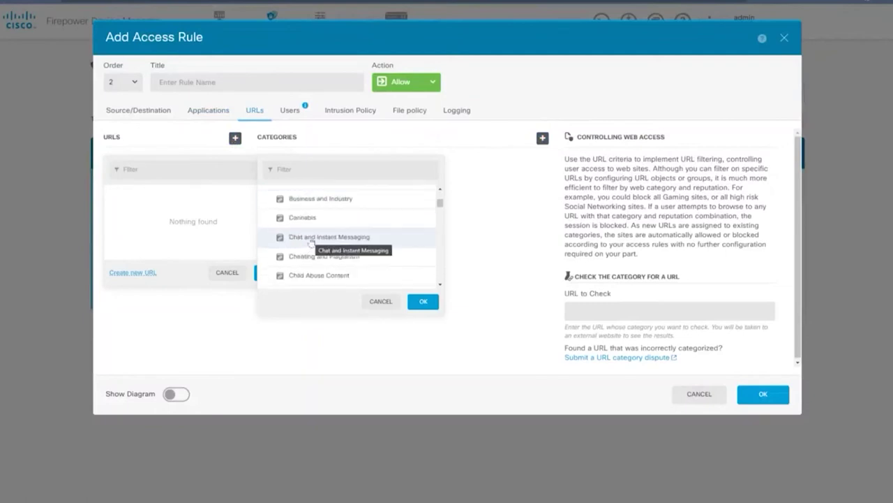
pyautogui.scroll(-4, 307, 239)
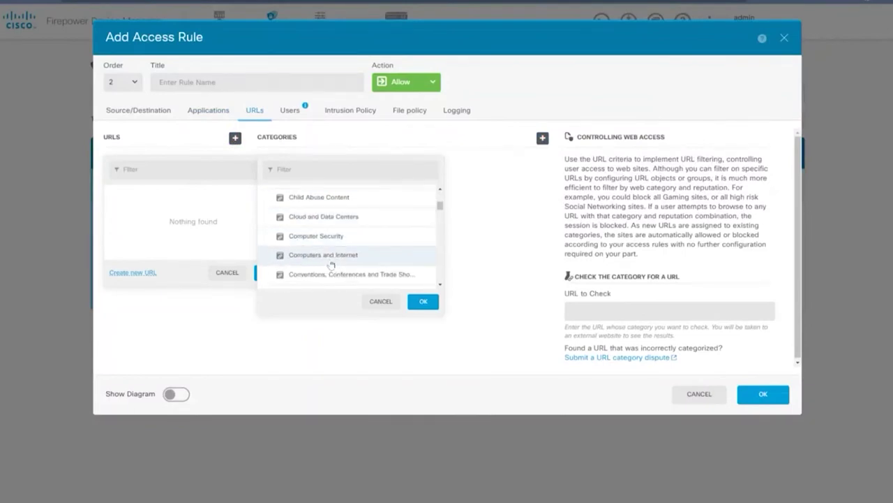
pyautogui.click(380, 302)
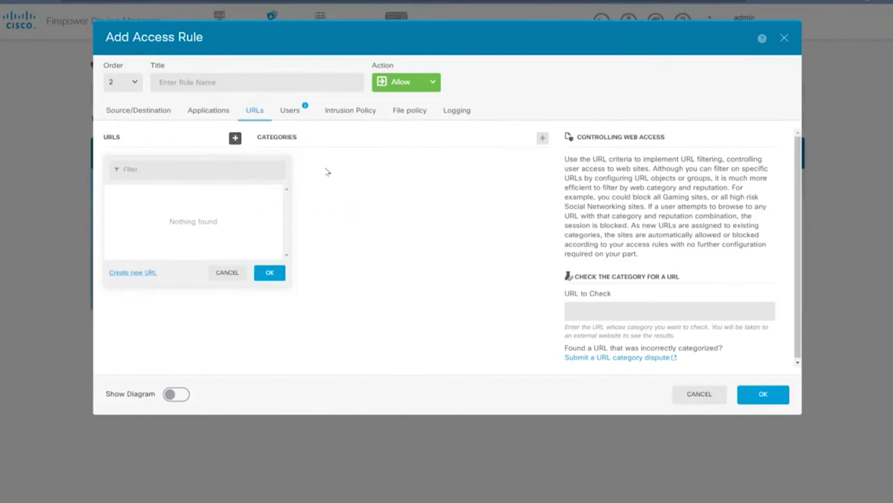
# Step: Check the intrusion policies and file policies available for the new access rule, and cancel the rule without saving
pyautogui.click(350, 110)
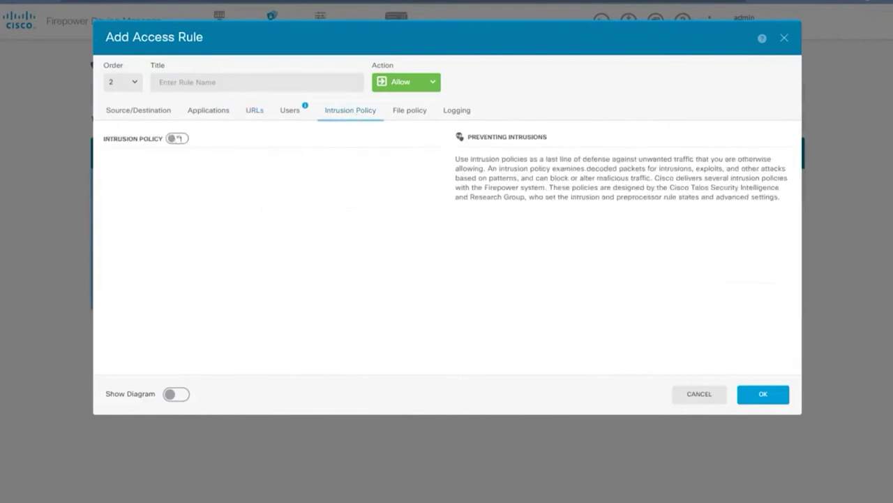
pyautogui.click(178, 138)
pyautogui.click(152, 181)
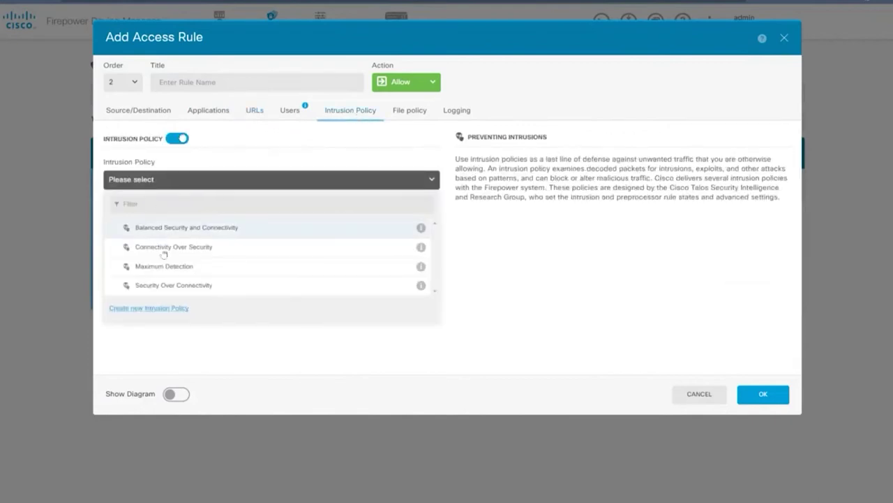
pyautogui.click(462, 248)
pyautogui.click(409, 110)
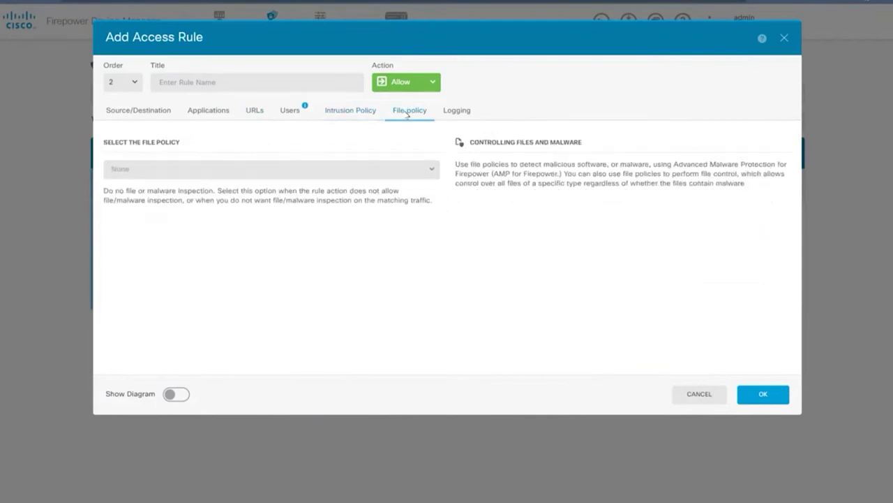
pyautogui.click(429, 162)
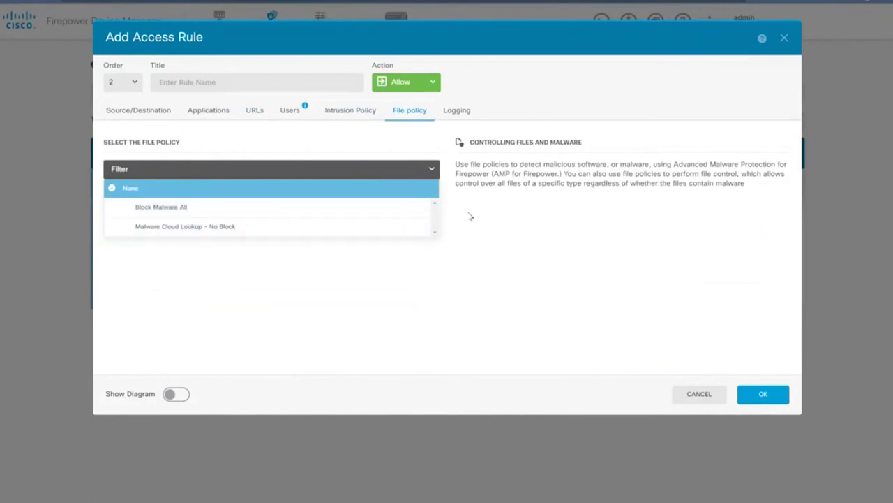
pyautogui.click(699, 394)
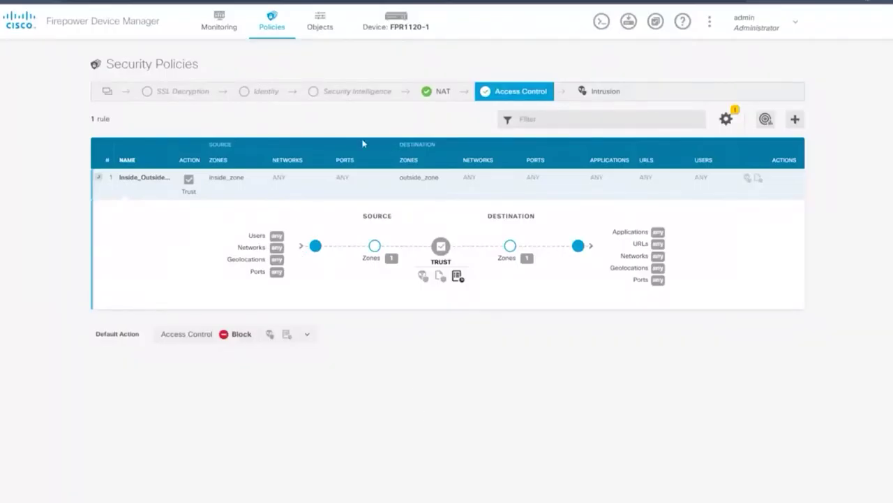
# Step: Review the network, port, application filter and URL objects, and go to the monitoring section
pyautogui.click(321, 22)
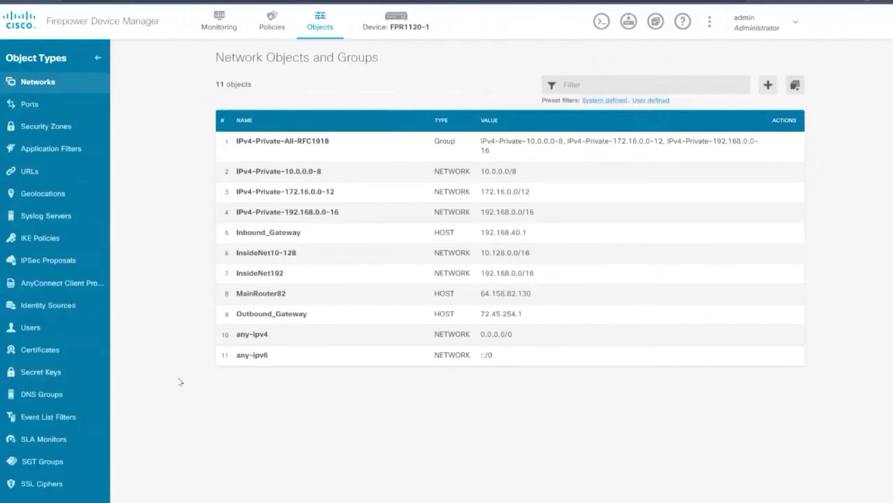
pyautogui.click(29, 104)
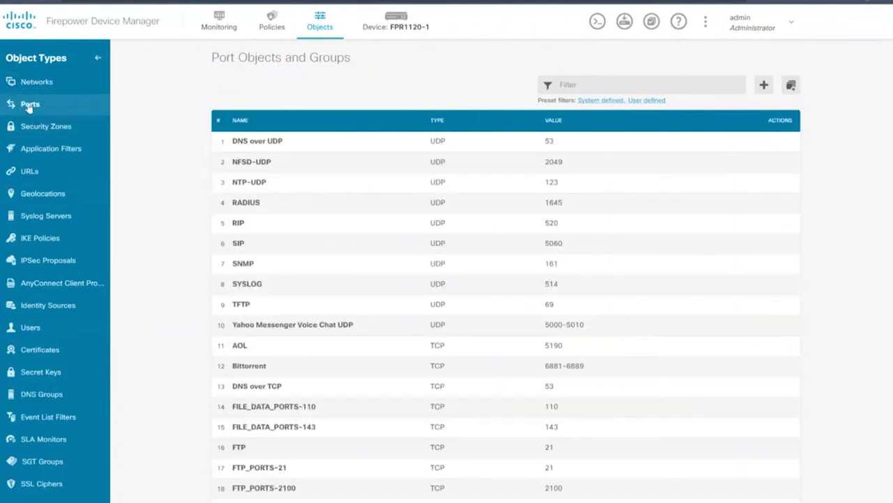
pyautogui.click(25, 153)
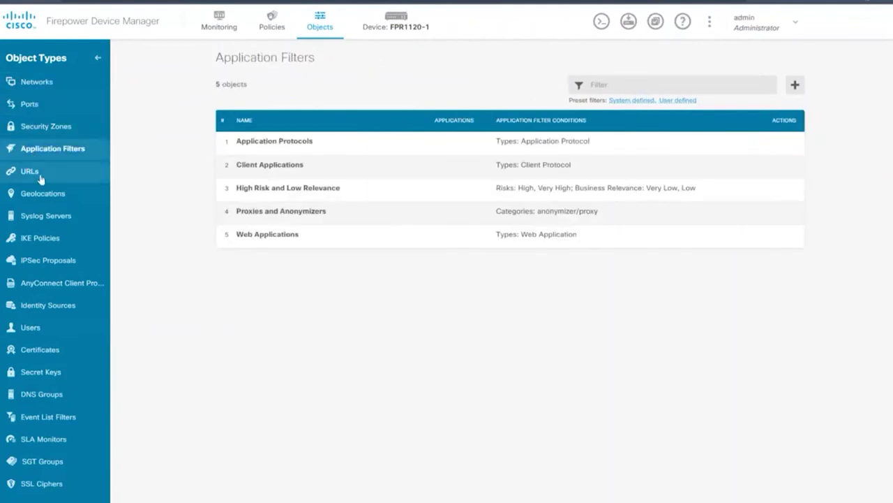
pyautogui.click(40, 178)
pyautogui.click(216, 30)
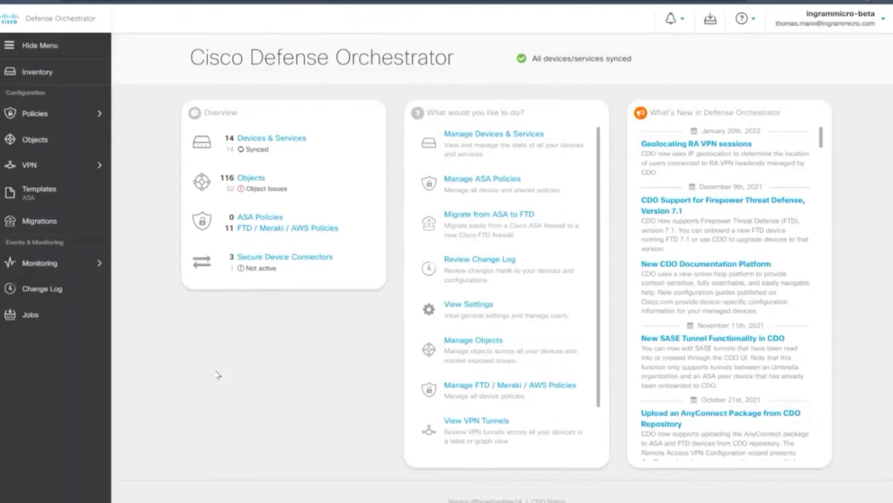
# Step: Open the devices and services inventory in Cisco Defense Orchestrator and look through all managed devices
pyautogui.click(279, 139)
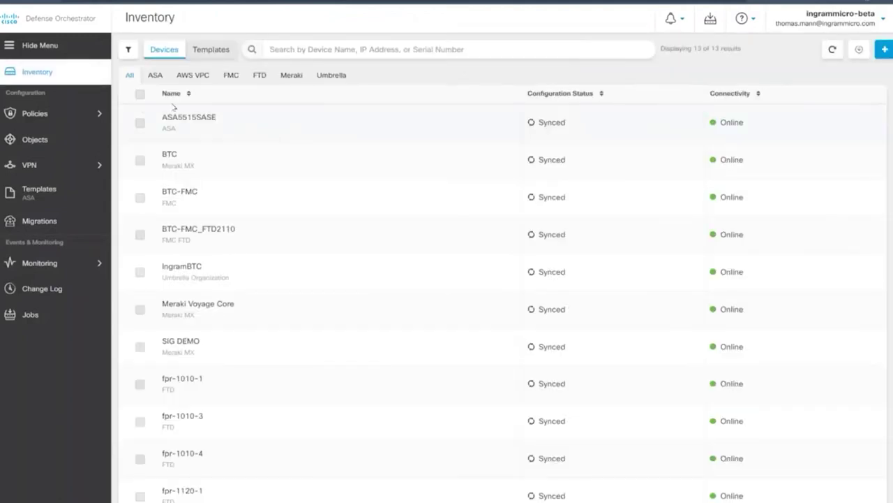
pyautogui.scroll(-2, 209, 432)
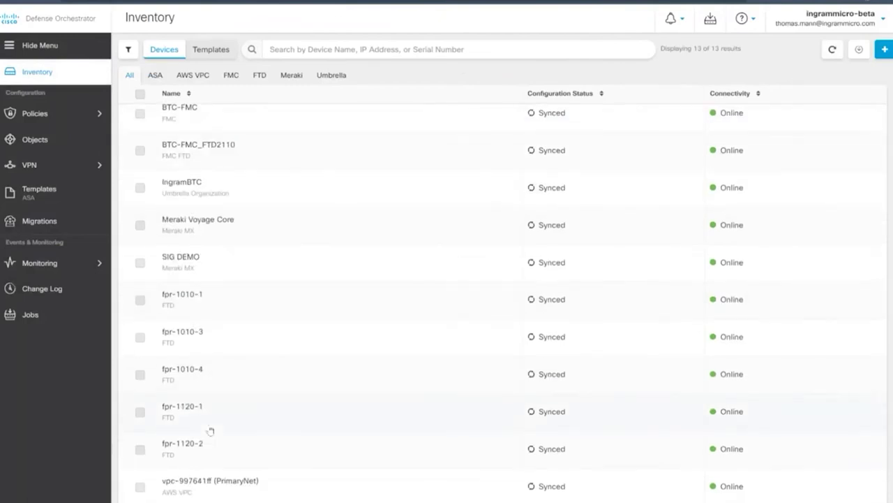
pyautogui.scroll(2, 211, 431)
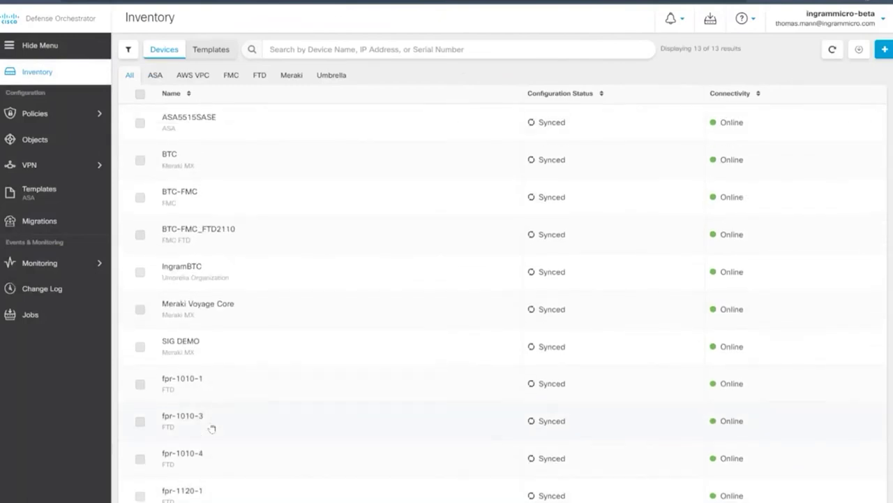
pyautogui.scroll(-2, 209, 425)
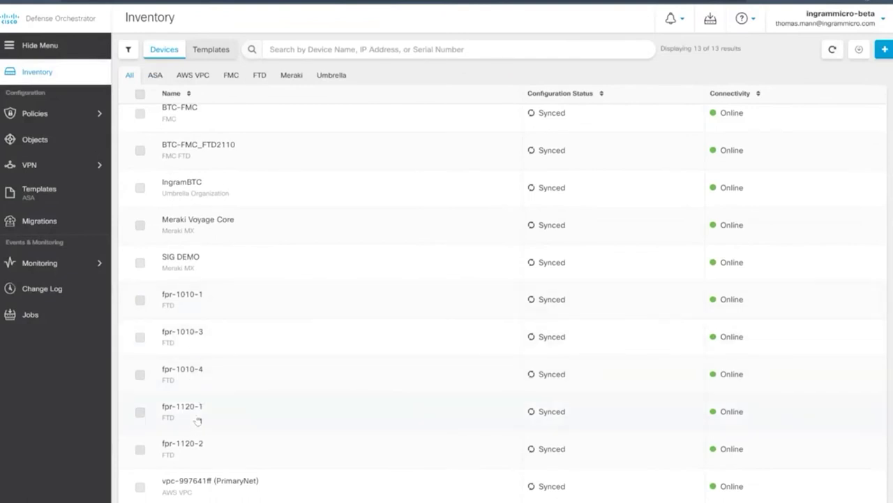
pyautogui.scroll(2, 199, 420)
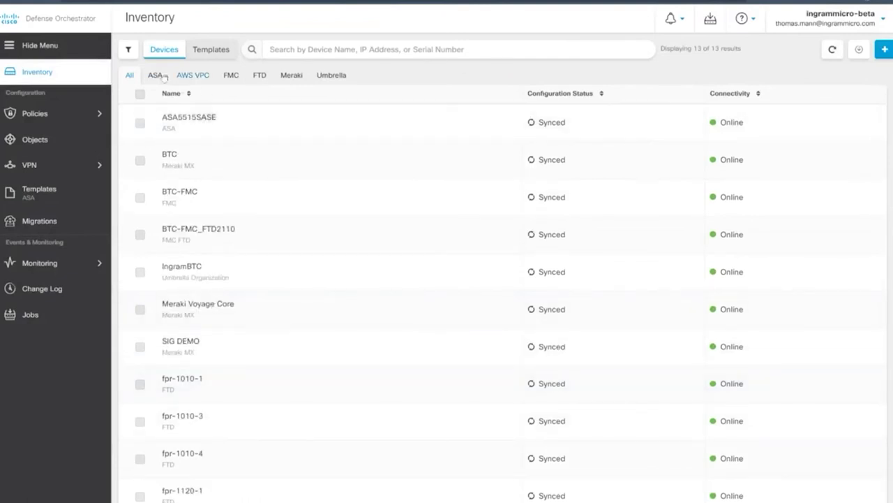
# Step: Narrow the inventory to FTD devices, check the upgrade options for fpr-1120-1, and return to the inventory
pyautogui.click(259, 75)
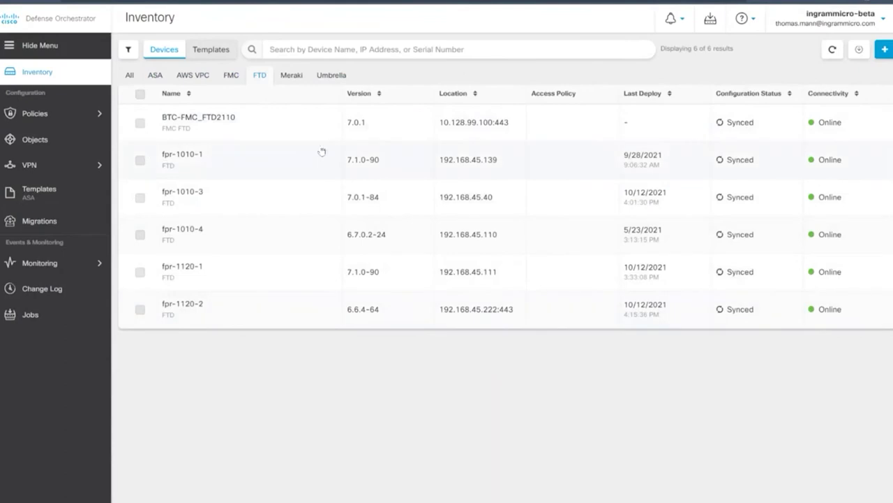
pyautogui.click(140, 275)
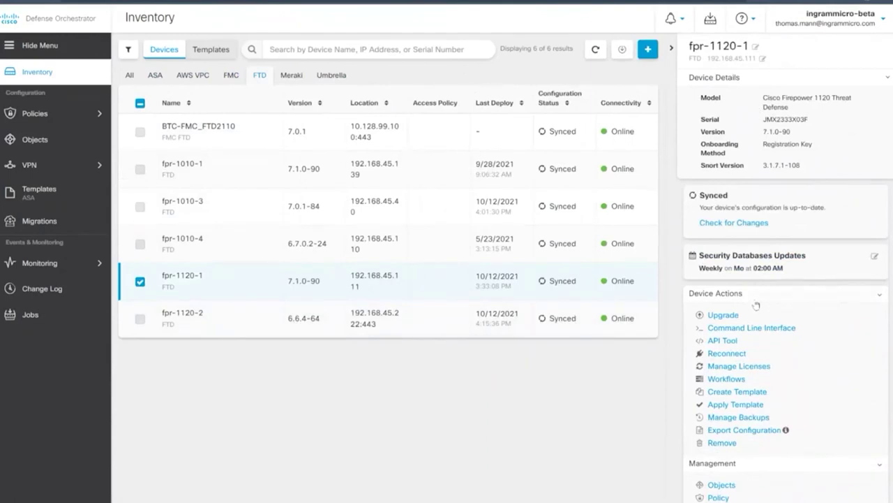
pyautogui.click(733, 317)
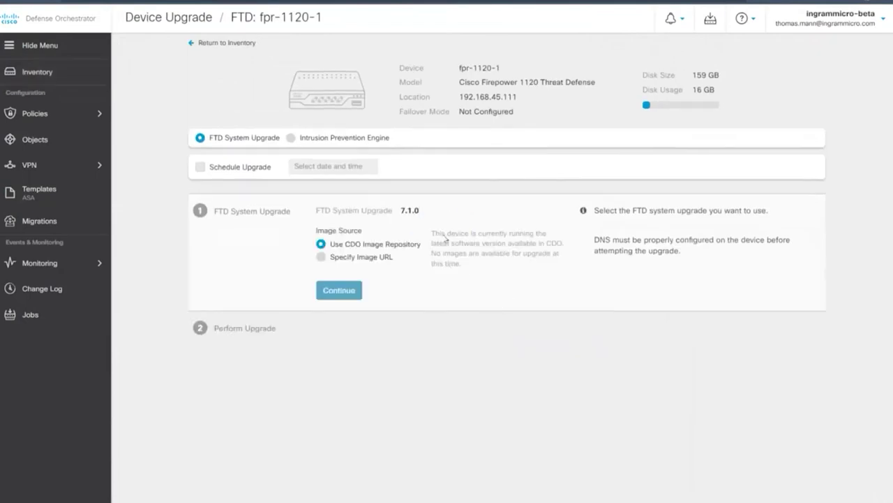
pyautogui.click(217, 44)
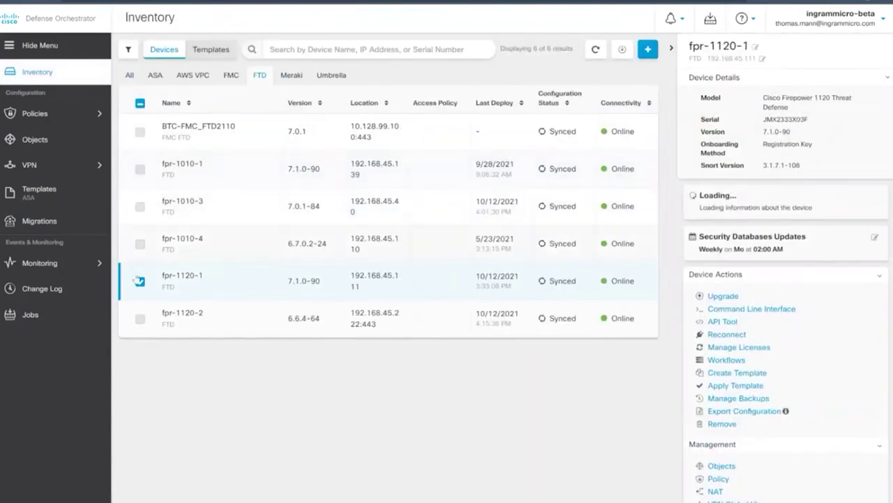
# Step: Open the upgrade page for fpr-1010-3 and choose software image 7.1.0 from the CDO image repository
pyautogui.click(142, 197)
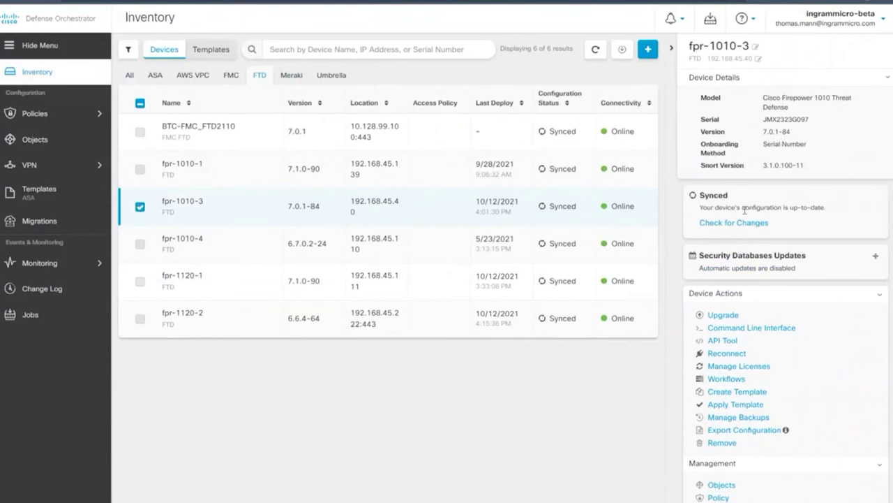
pyautogui.click(722, 315)
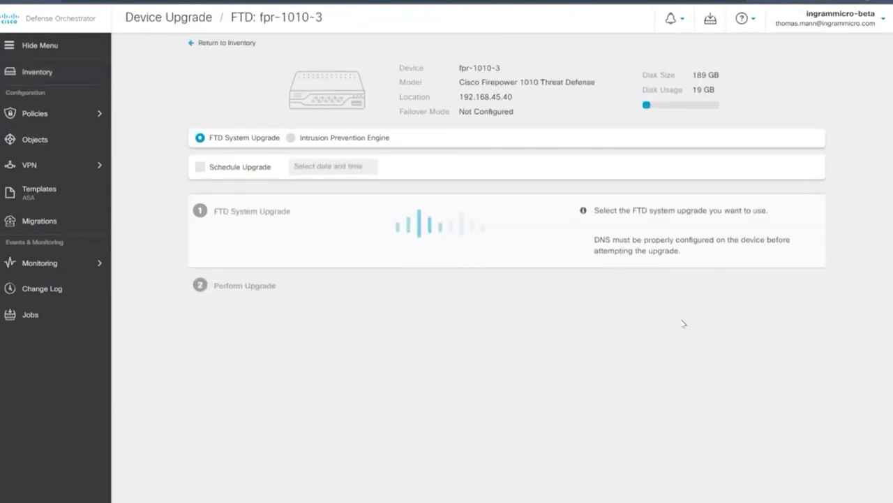
pyautogui.click(486, 250)
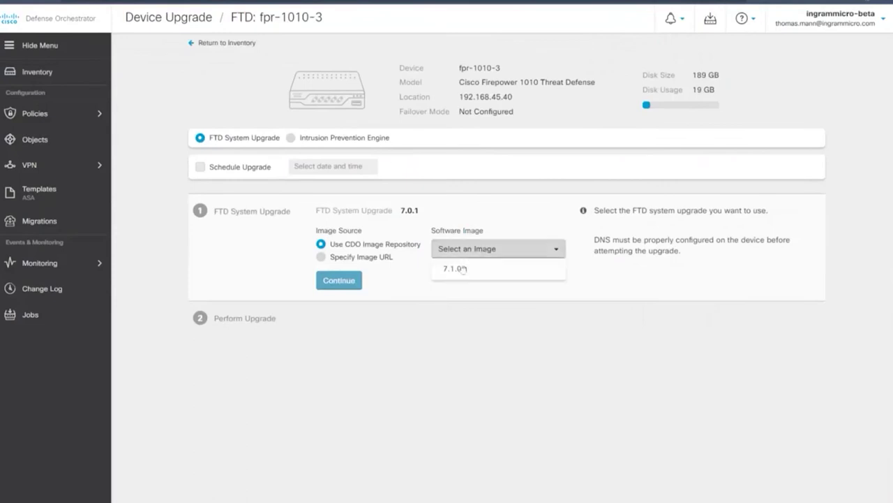
pyautogui.click(451, 272)
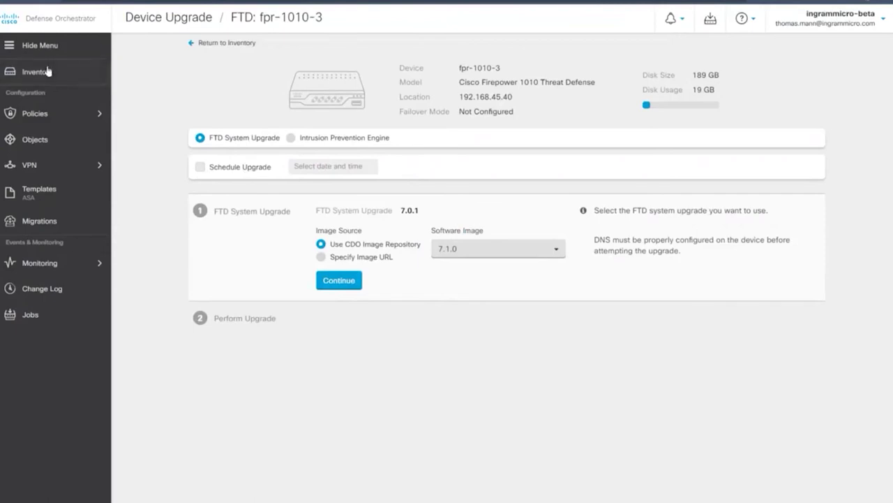
# Step: Return to the inventory without upgrading and look through the device actions and management options for fpr-1010-3
pyautogui.click(217, 43)
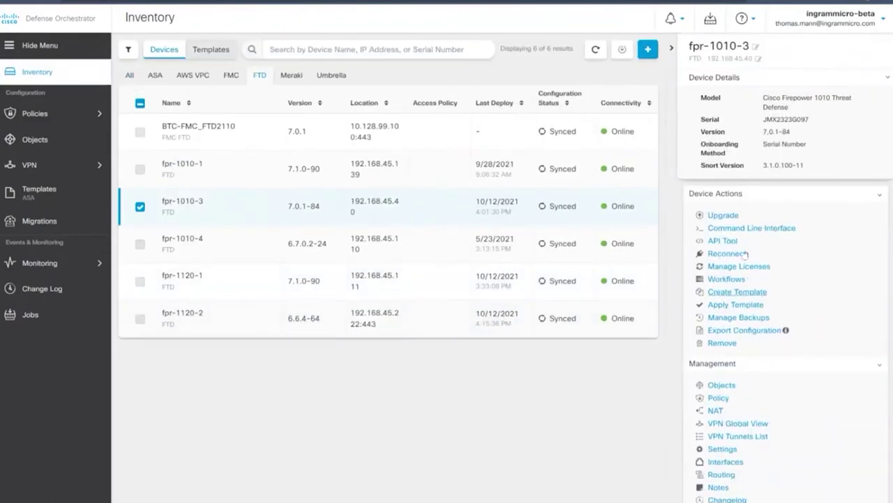
pyautogui.scroll(-1, 744, 474)
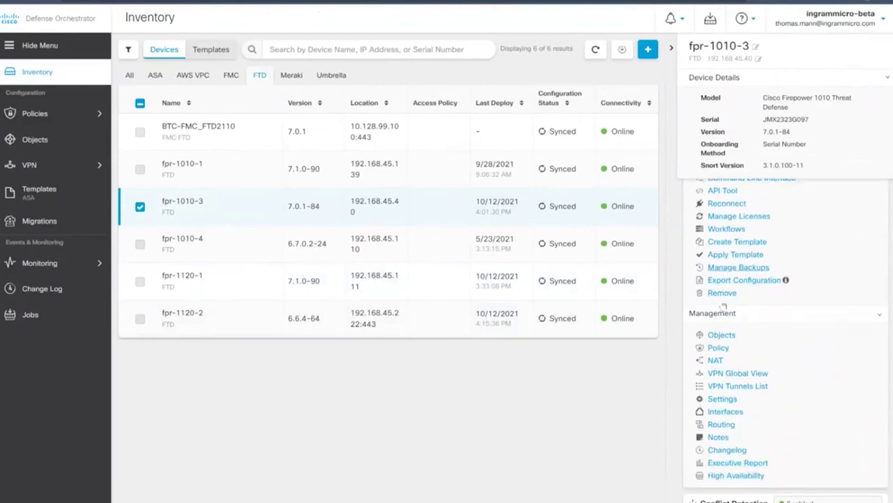
pyautogui.scroll(1, 723, 281)
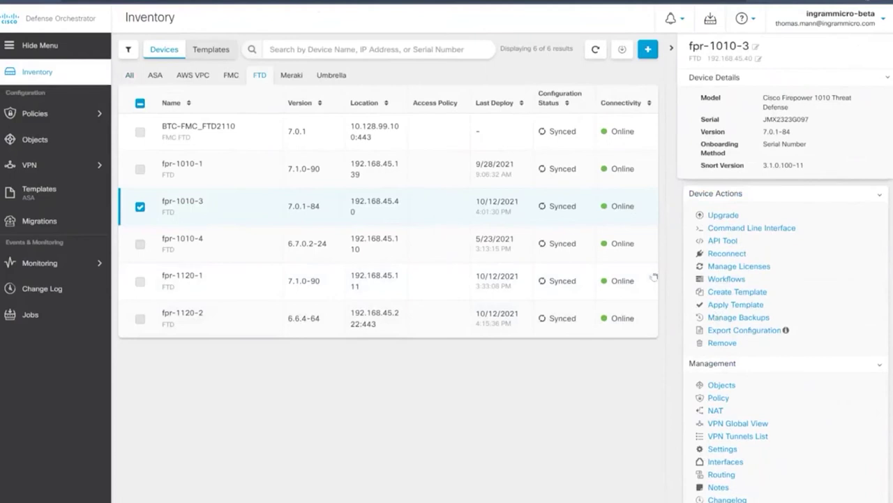
# Step: Open the FTD rulesets and list the devices assigned to the Corp Block Policy ruleset
pyautogui.moveTo(92, 116)
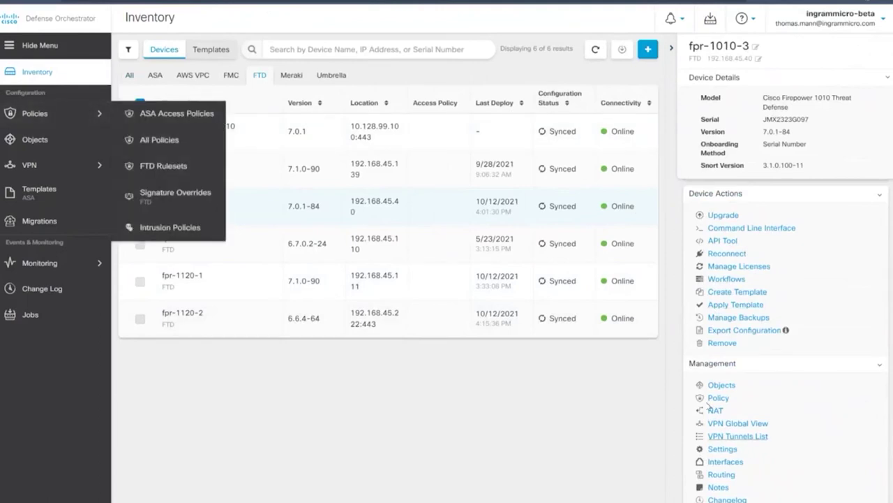
pyautogui.click(152, 167)
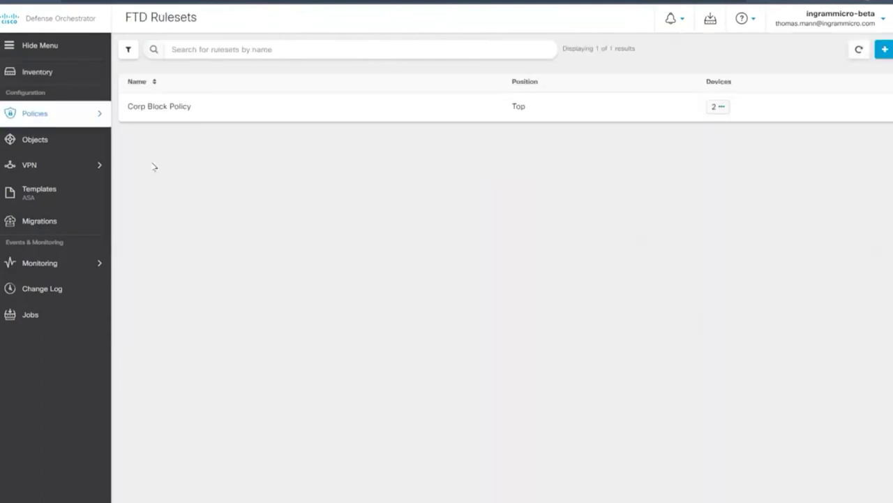
pyautogui.click(185, 107)
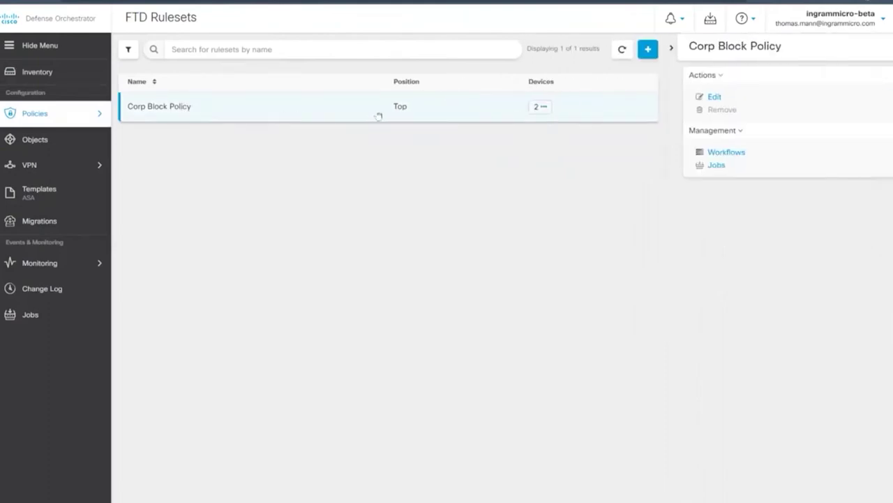
pyautogui.click(542, 112)
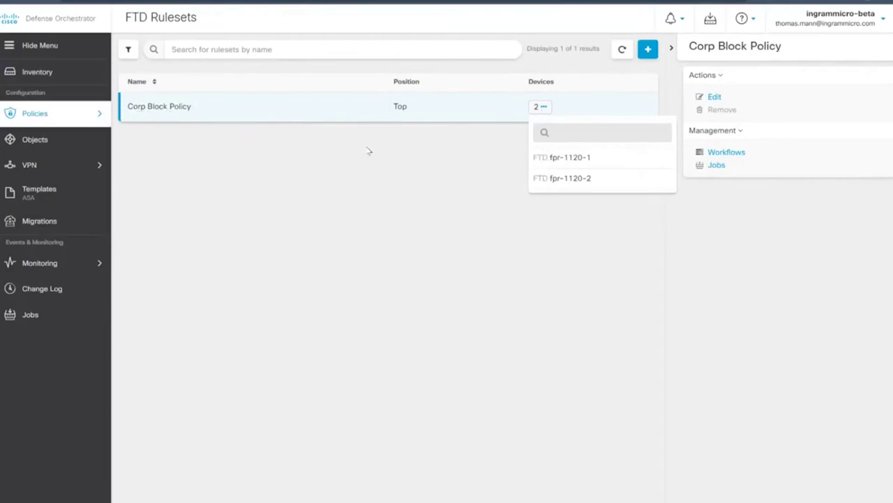
# Step: Open the objects list and filter it by issue, first for Duplicate objects and then for Unused objects
pyautogui.click(342, 156)
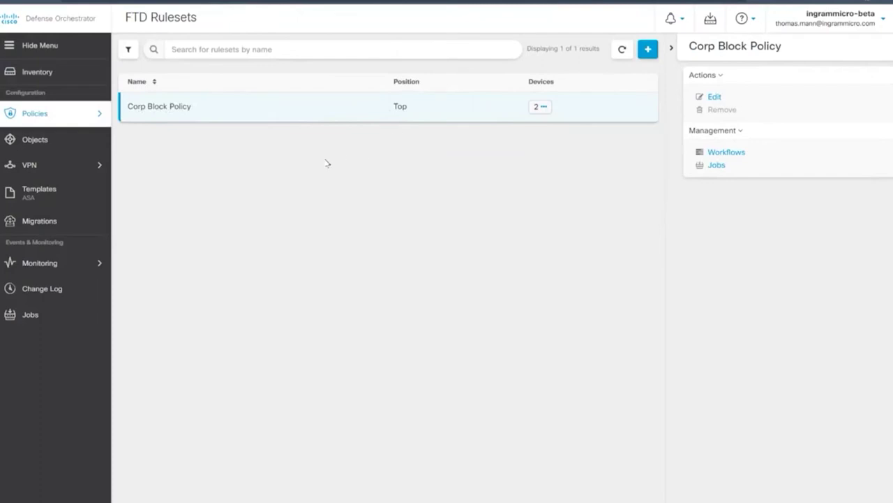
pyautogui.click(98, 119)
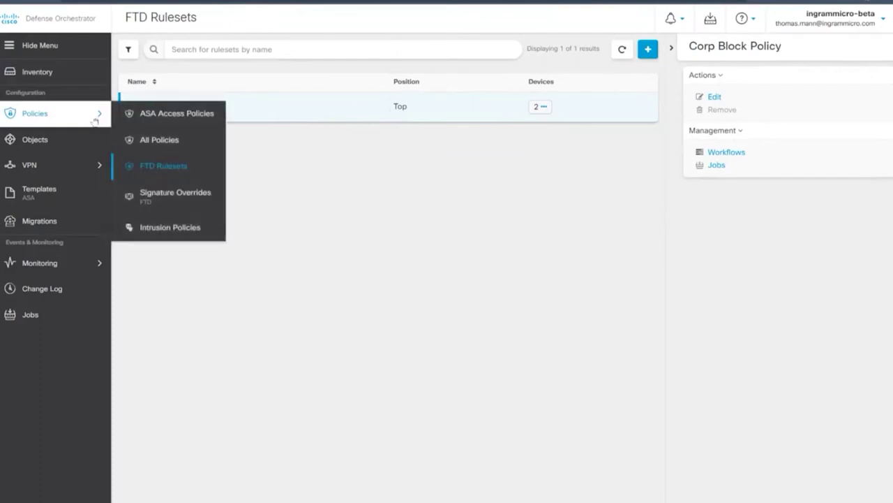
pyautogui.click(54, 147)
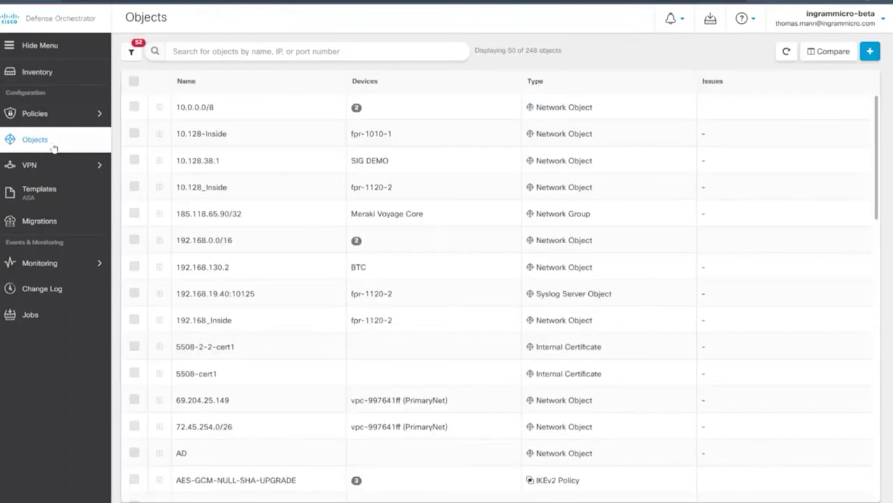
pyautogui.click(131, 53)
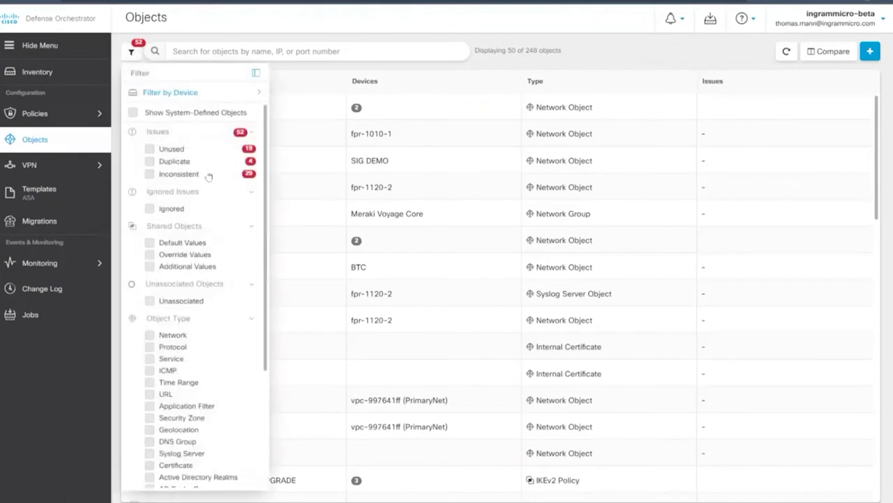
pyautogui.click(149, 163)
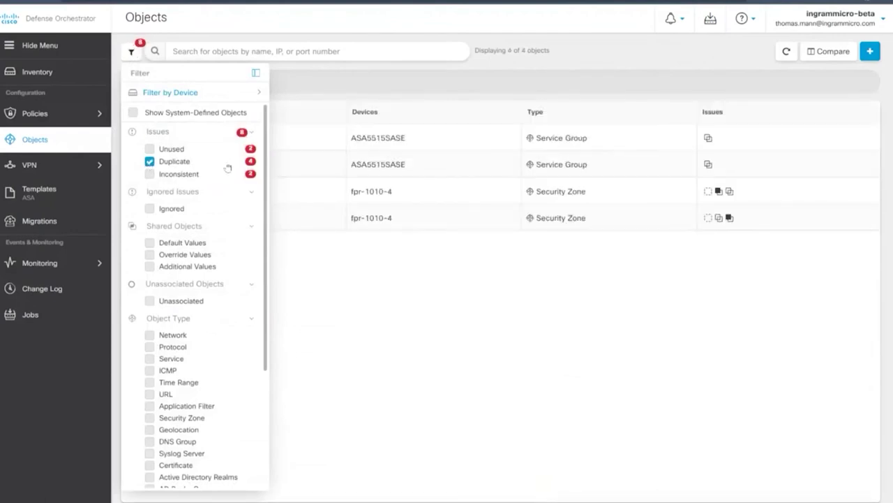
pyautogui.click(151, 162)
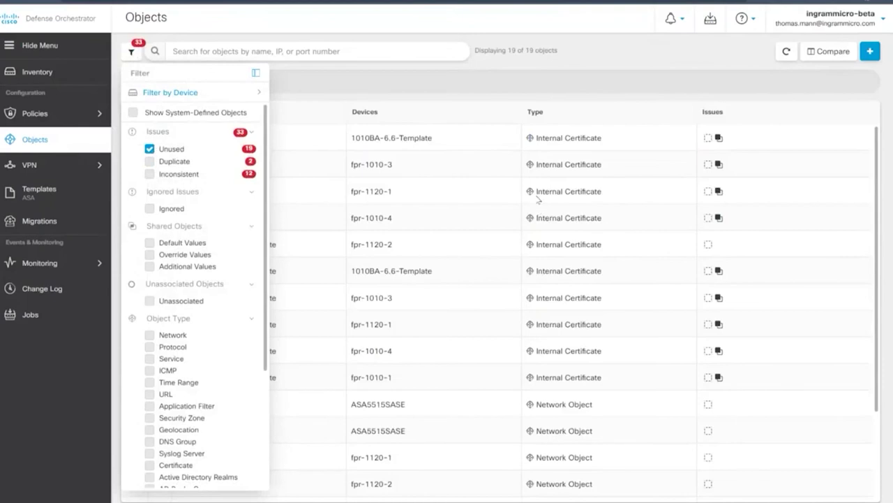
pyautogui.click(432, 102)
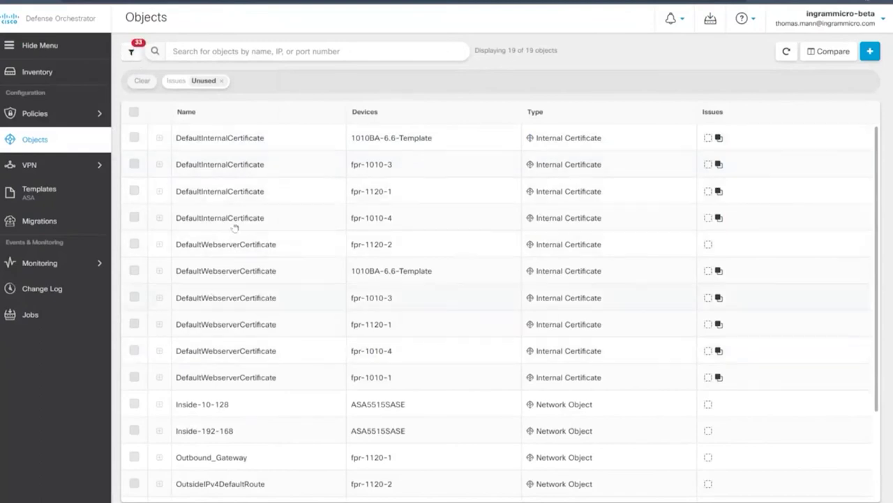
# Step: Open Event Logging and look through the live connection events in View 1
pyautogui.click(59, 265)
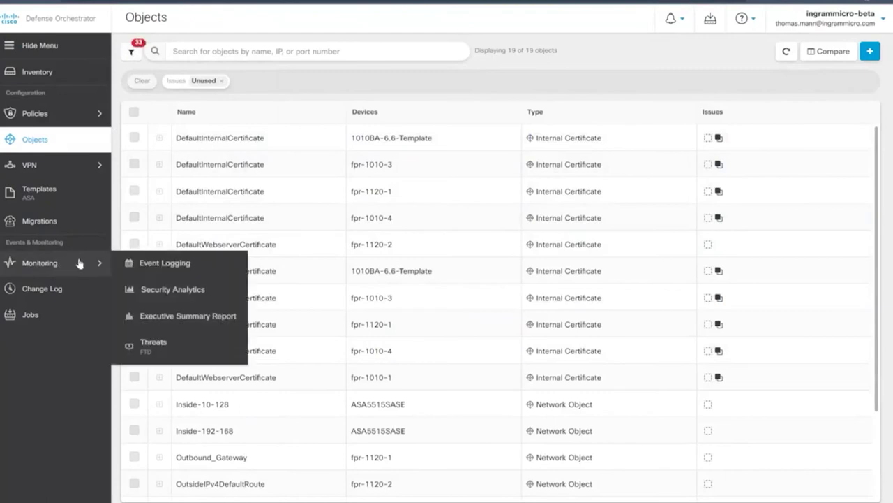
pyautogui.click(157, 263)
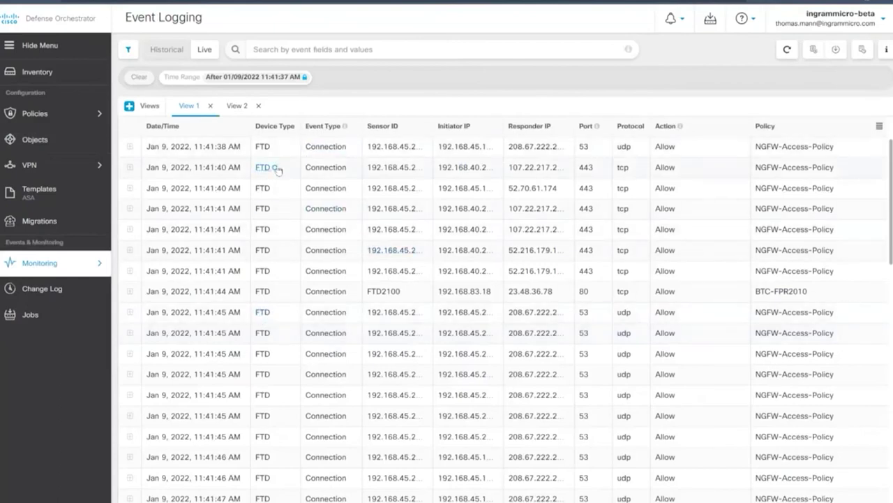
pyautogui.scroll(-10, 280, 175)
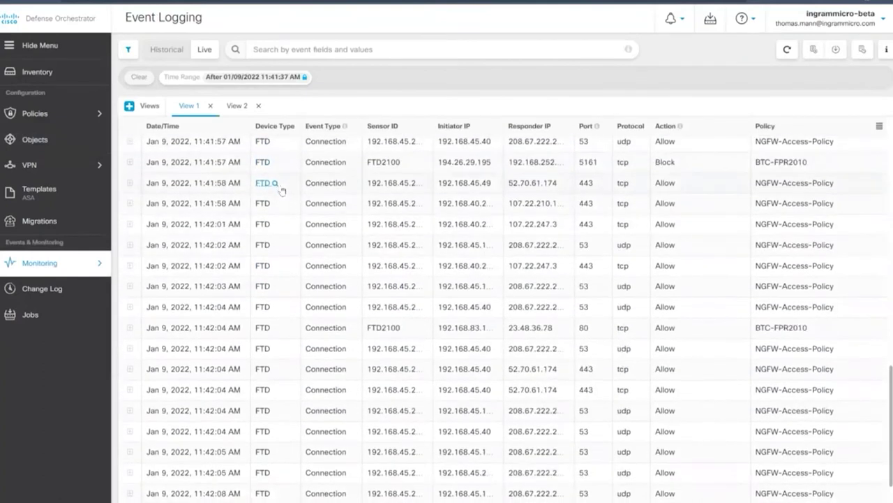
pyautogui.scroll(5, 276, 198)
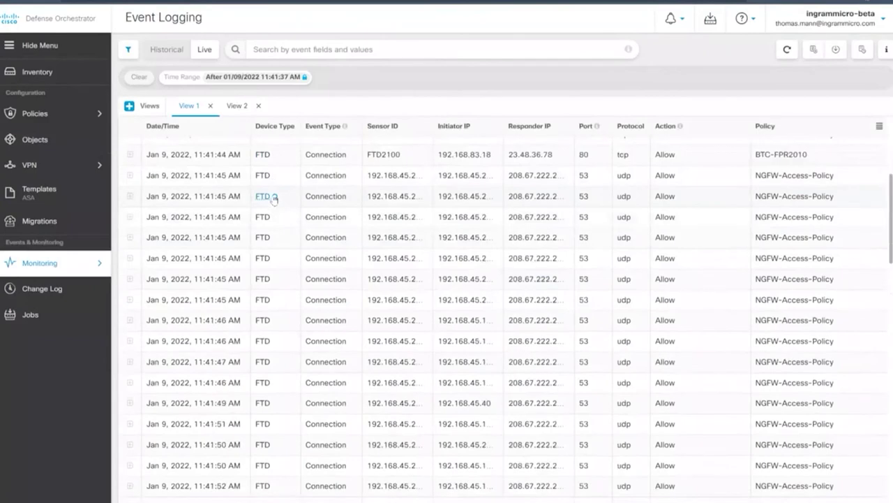
pyautogui.scroll(3, 274, 198)
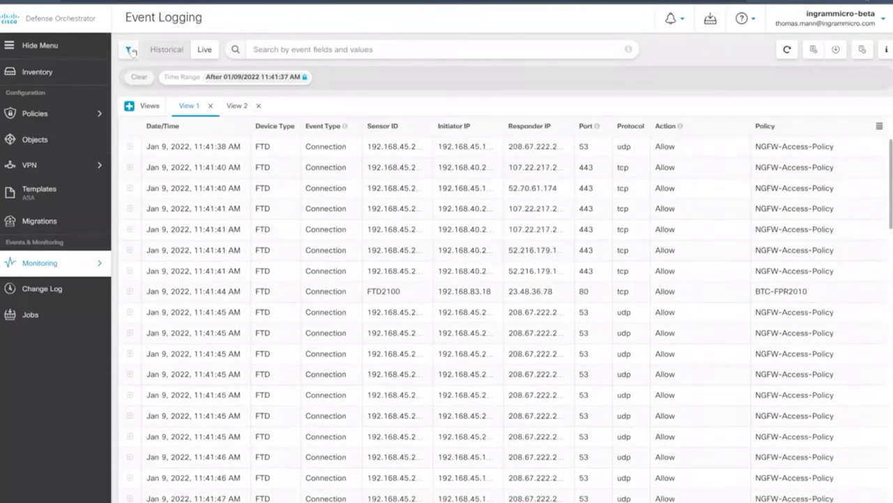
# Step: Review the available event filters, from FTD and ASA event types to sensor, IP and port, without applying any
pyautogui.click(130, 50)
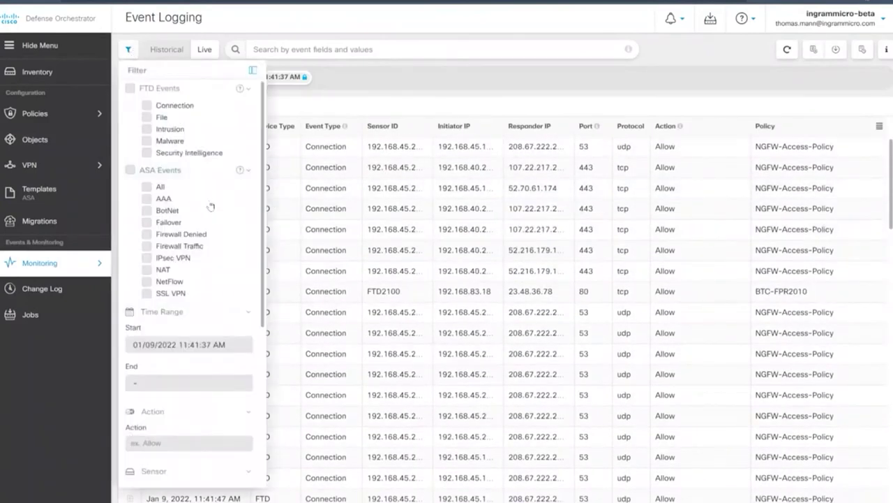
pyautogui.scroll(-4, 211, 207)
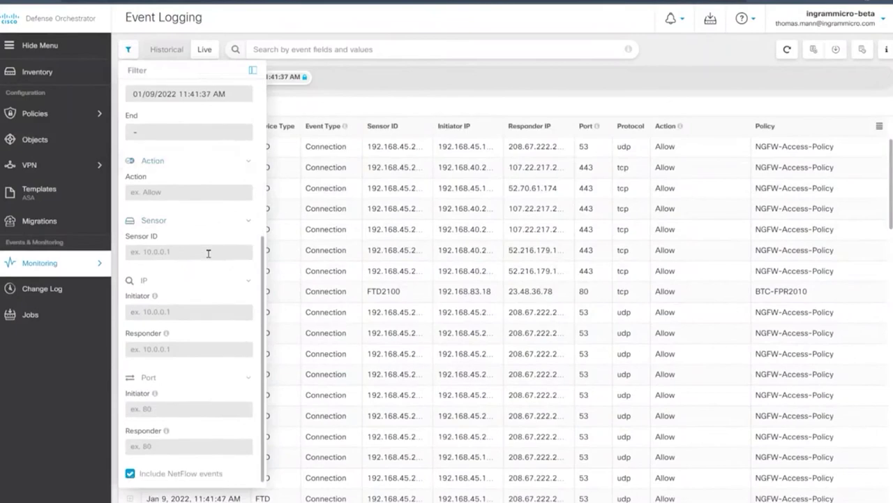
pyautogui.scroll(4, 211, 251)
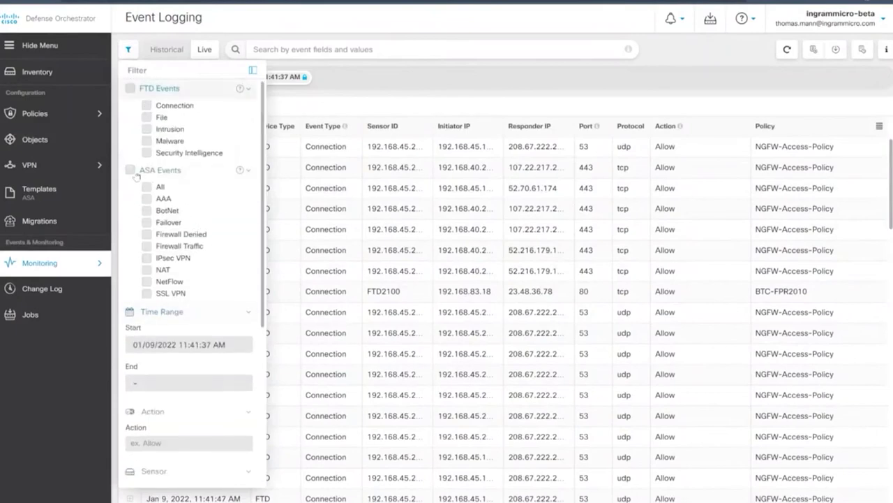
pyautogui.click(338, 96)
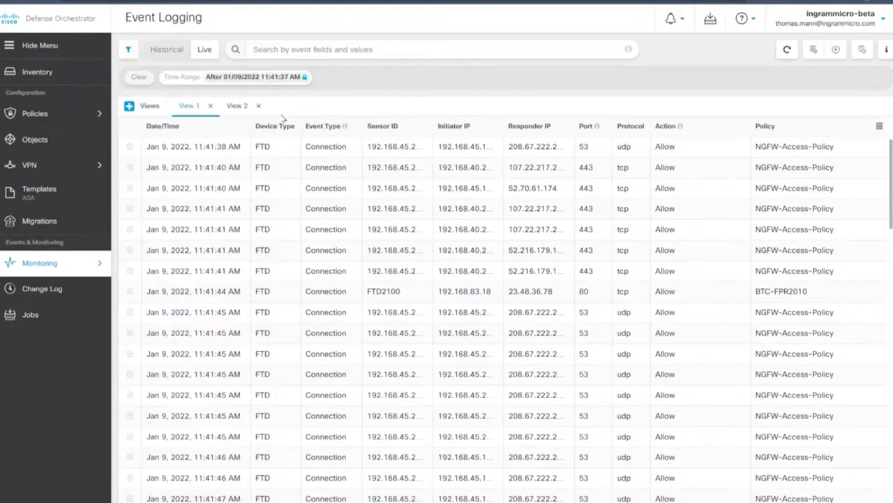
# Step: Open the FTD Executive Summary Report and review its Overview, Network Assessment and Threats sections
pyautogui.moveTo(82, 270)
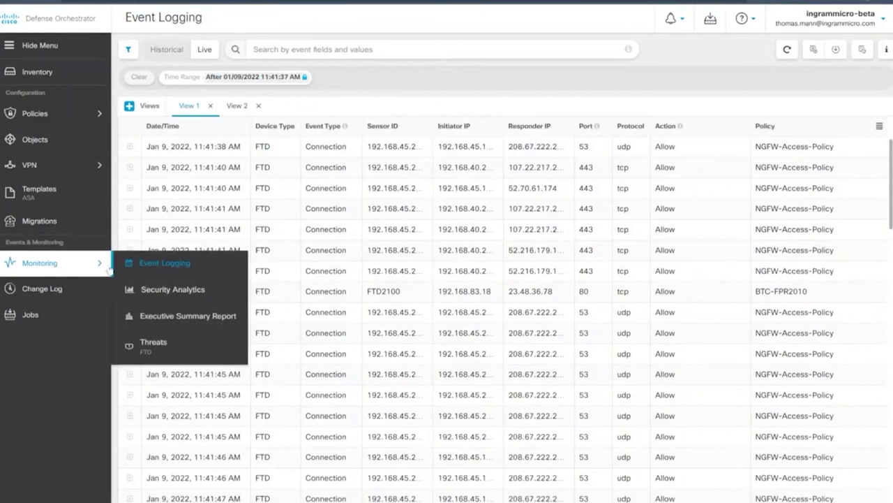
pyautogui.click(160, 316)
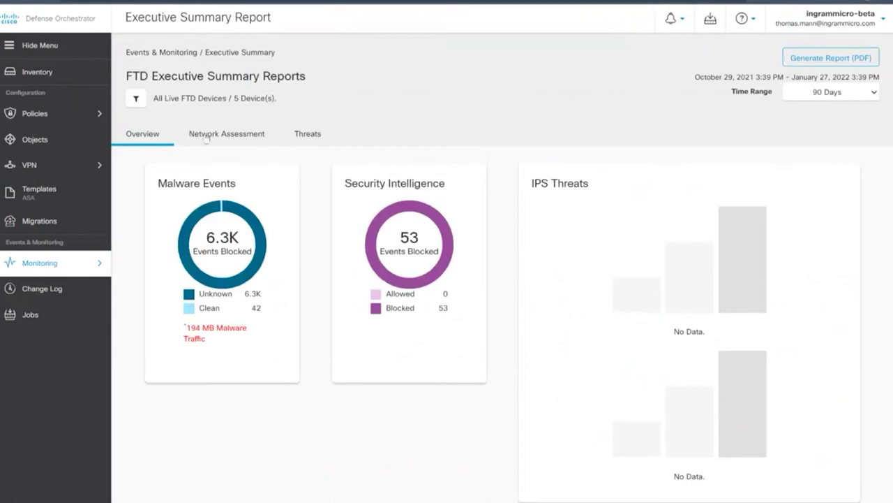
pyautogui.moveTo(284, 101); pyautogui.dragTo(230, 99)
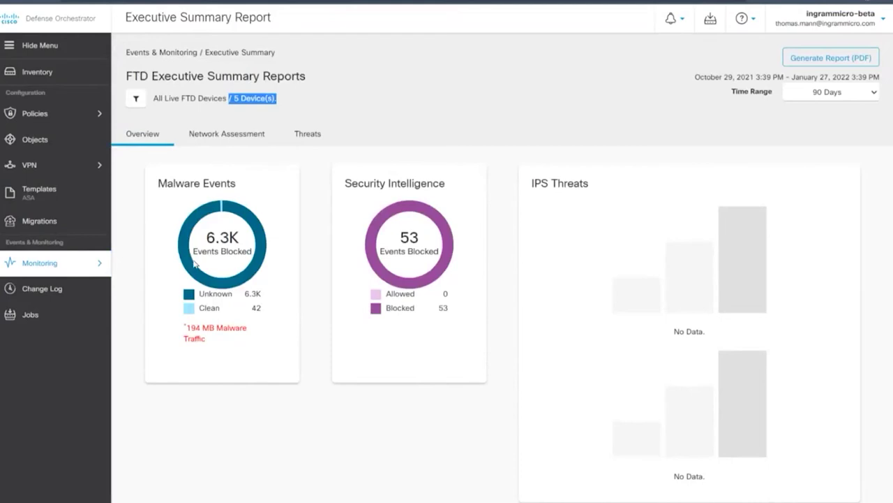
pyautogui.click(214, 142)
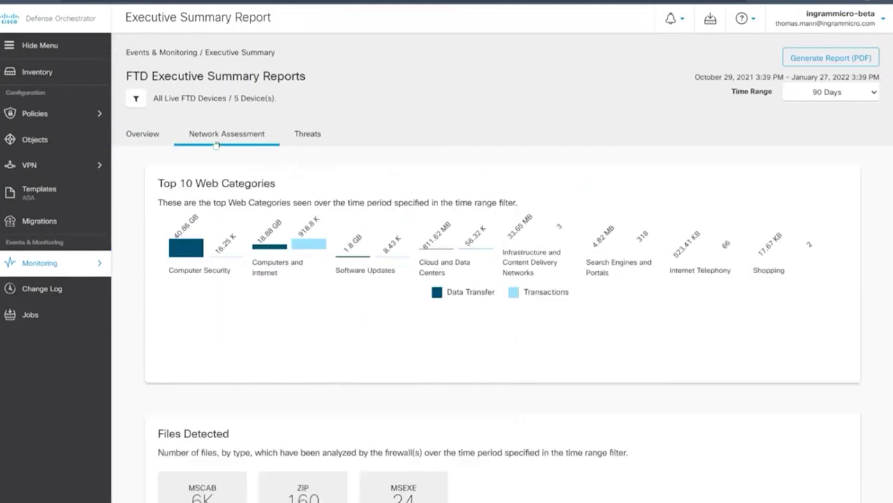
pyautogui.scroll(-2, 240, 283)
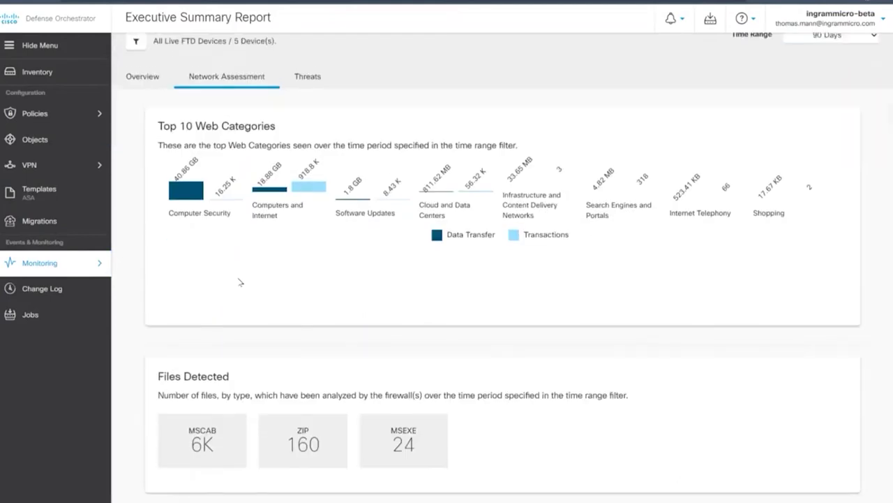
pyautogui.scroll(2, 240, 279)
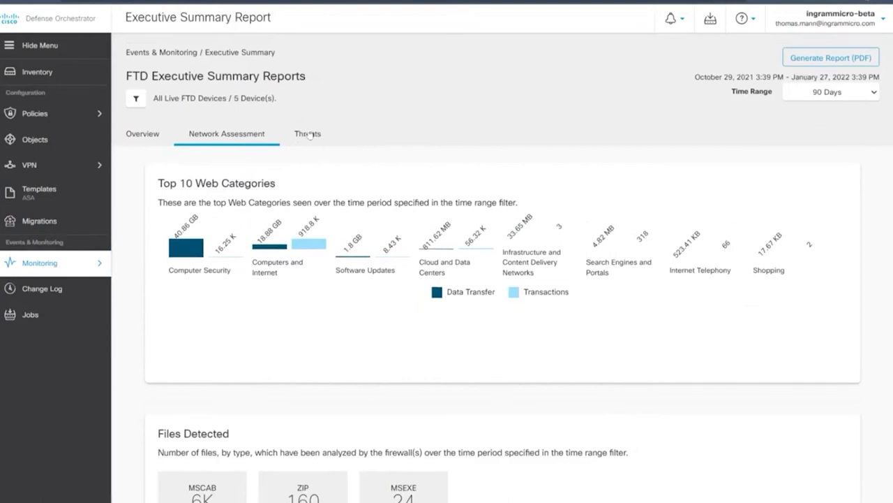
pyautogui.click(309, 135)
# Step: Switch to Secure Cloud Analytics through Security Analytics and review the dashboard's traffic, devices and encrypted traffic charts
pyautogui.moveTo(42, 264)
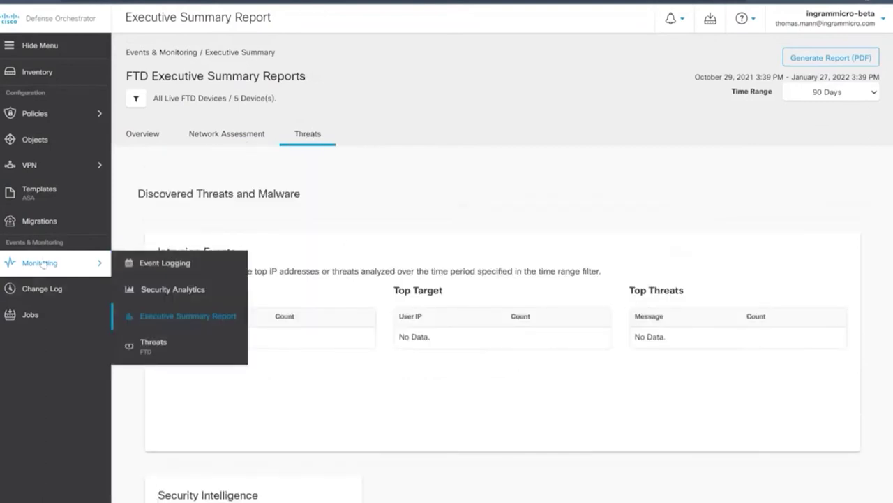
pyautogui.click(168, 290)
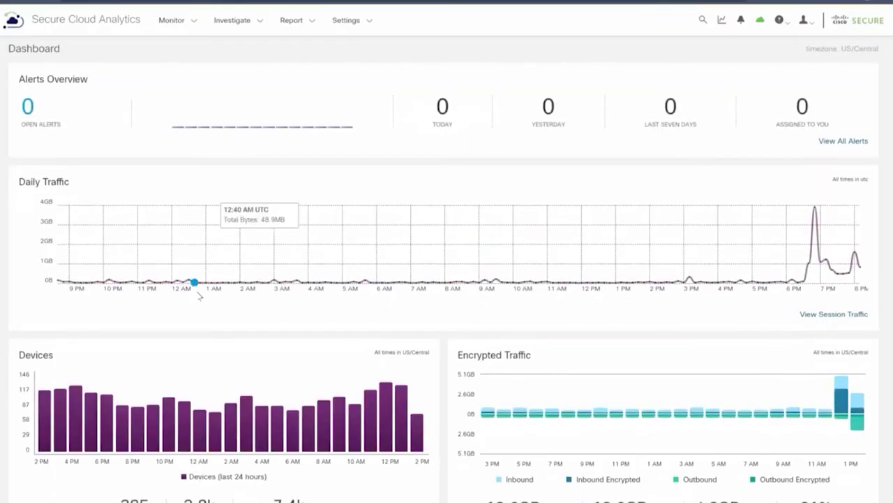
pyautogui.scroll(-5, 328, 287)
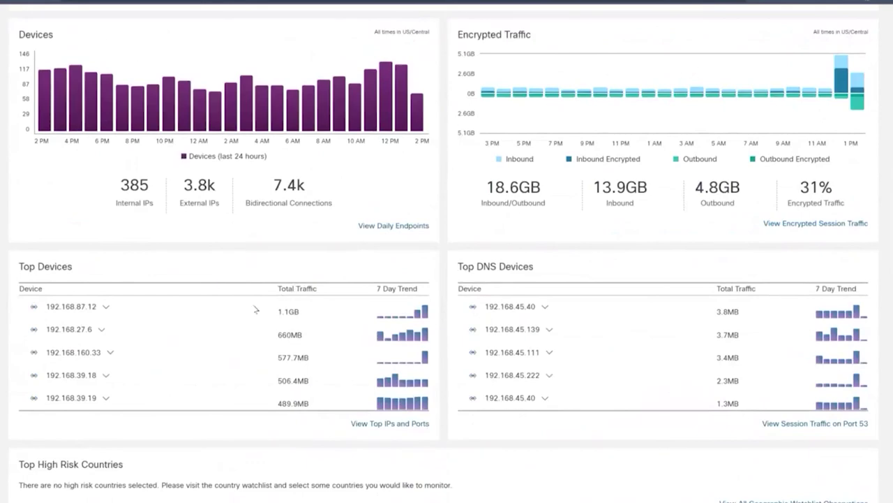
pyautogui.scroll(5, 251, 335)
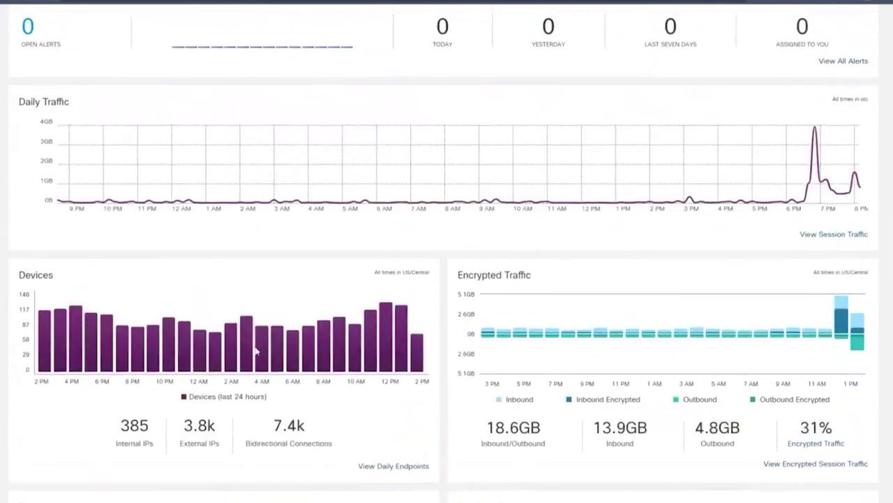
# Step: Check the monitoring and investigation options, then open Observations and review the highlighted persistent external server and heartbeat observations
pyautogui.click(192, 20)
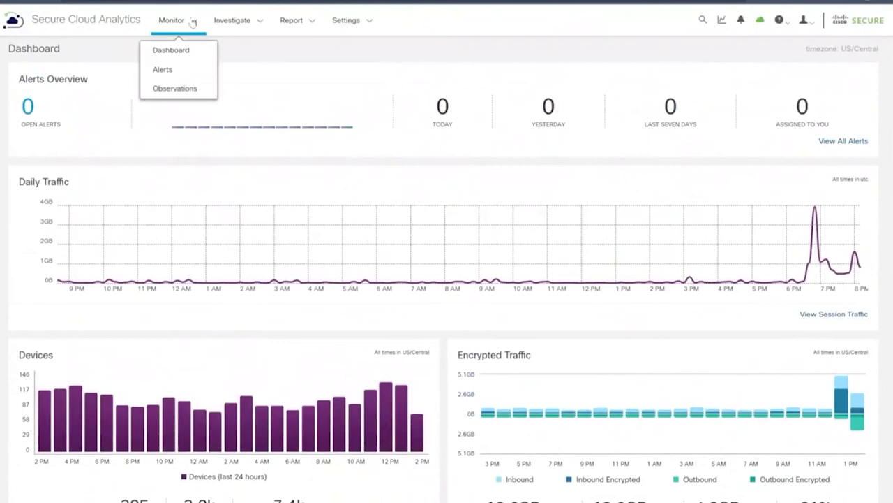
pyautogui.click(233, 22)
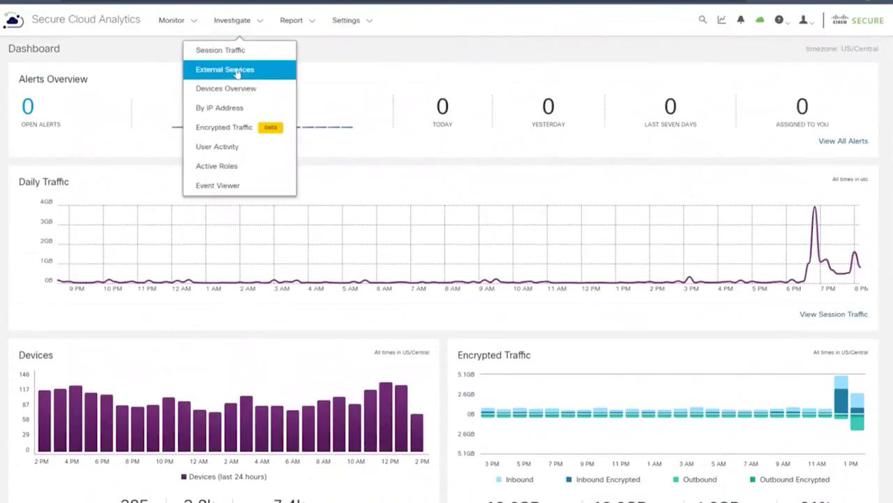
pyautogui.click(179, 24)
pyautogui.click(179, 91)
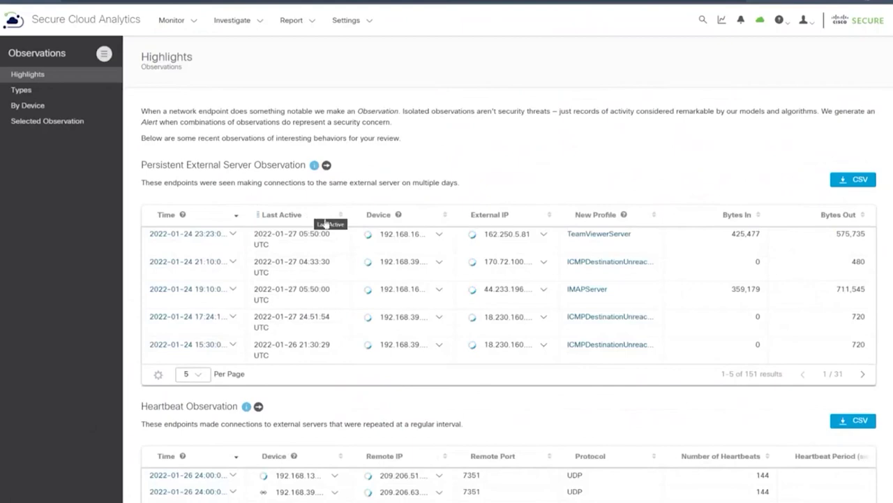
pyautogui.scroll(-2, 388, 278)
pyautogui.scroll(-1, 386, 277)
pyautogui.scroll(1, 352, 188)
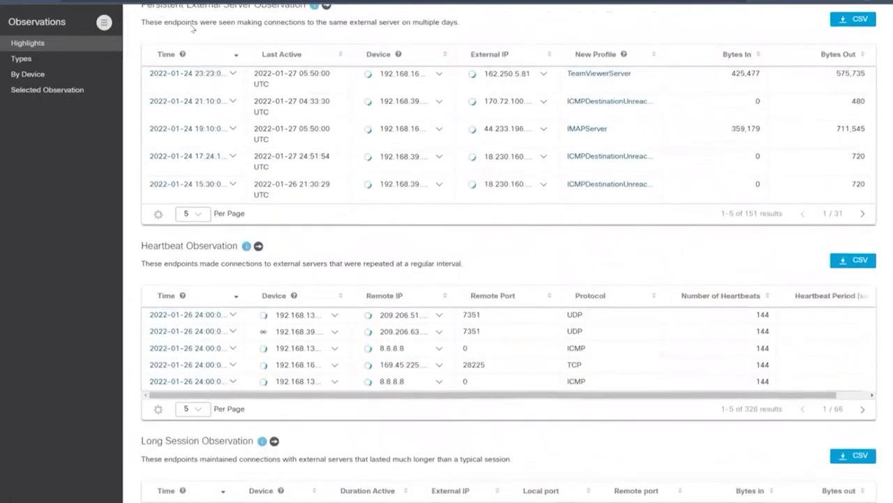
pyautogui.scroll(2, 273, 110)
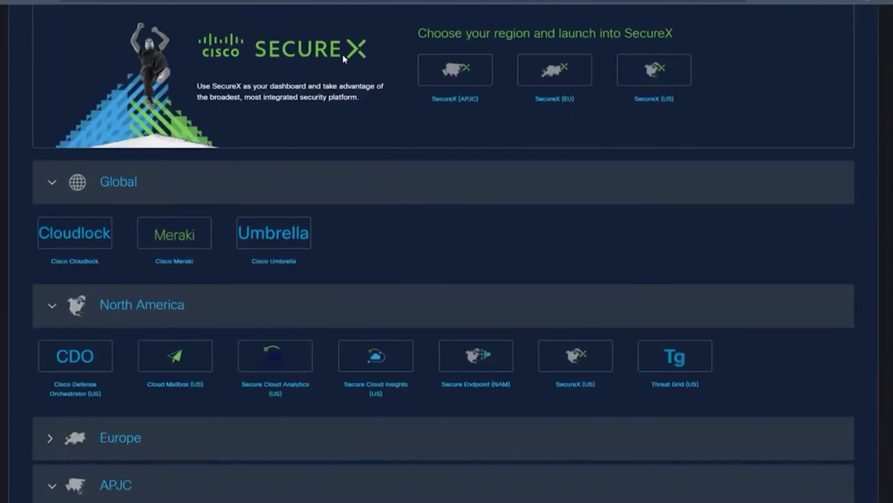
# Step: Switch to SecureX and review the Main Dash tiles for Secure Cloud Analytics, Firepower and Defense Orchestrator
pyautogui.scroll(-3, 435, 233)
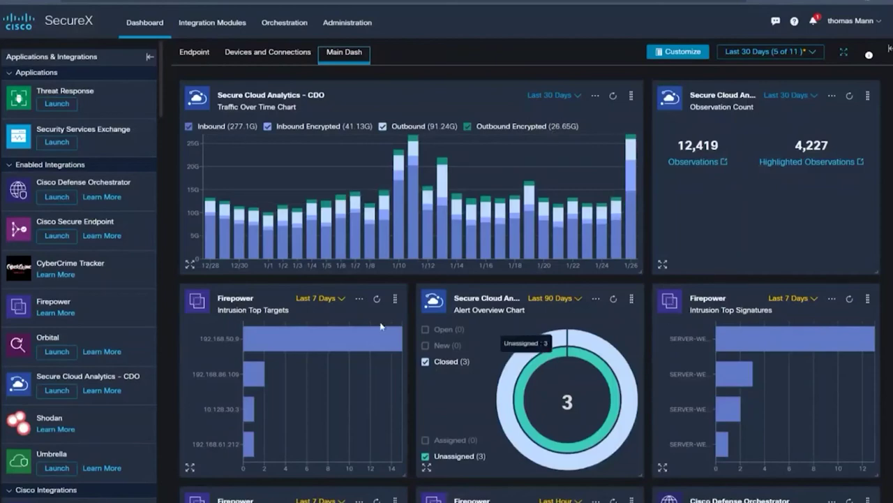
pyautogui.moveTo(308, 346)
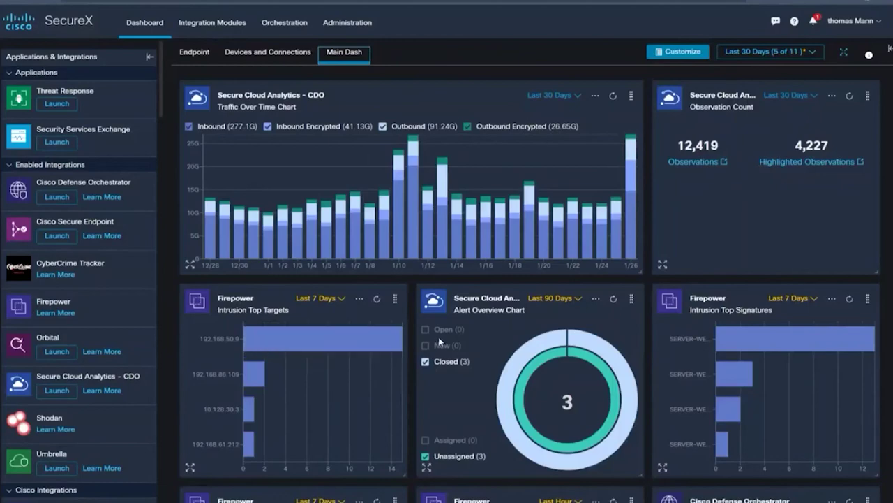
pyautogui.scroll(-2, 419, 342)
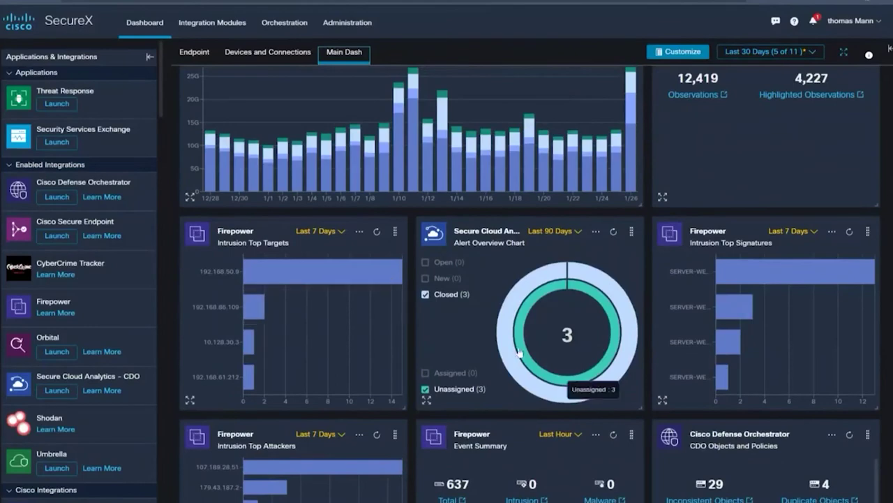
pyautogui.scroll(2, 519, 356)
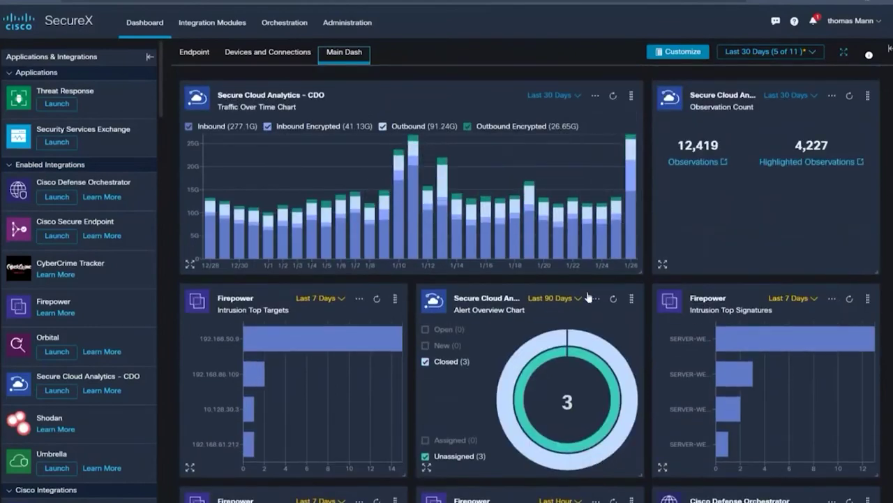
# Step: Review the Firepower, Umbrella and Secure Endpoint tiles and the daily traffic chart, then check the SecureX ribbon's applications and collapse it
pyautogui.scroll(-10, 589, 298)
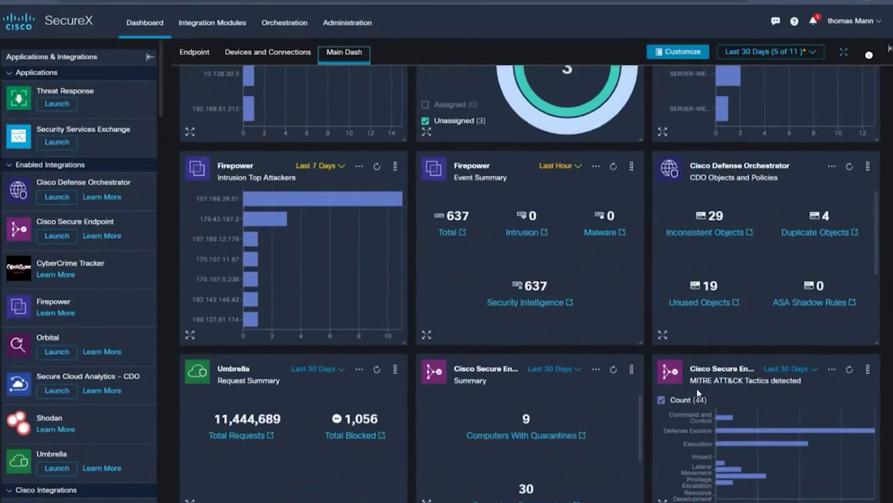
pyautogui.scroll(10, 597, 322)
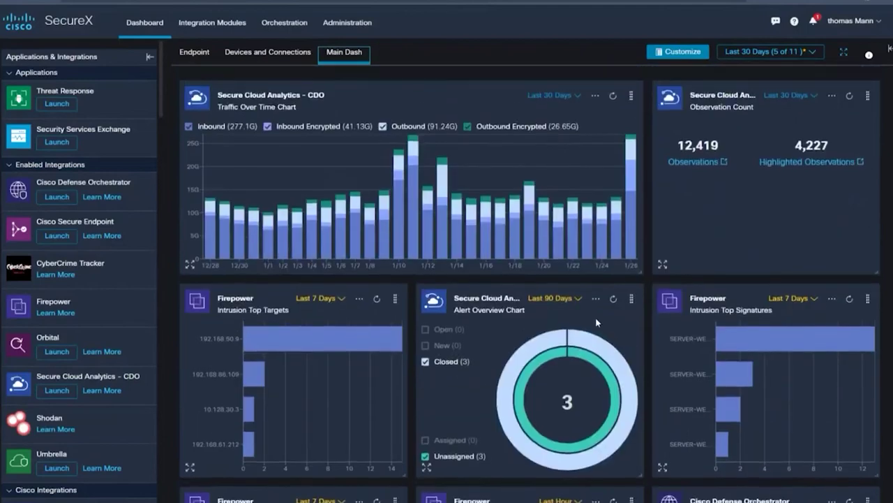
pyautogui.moveTo(401, 205)
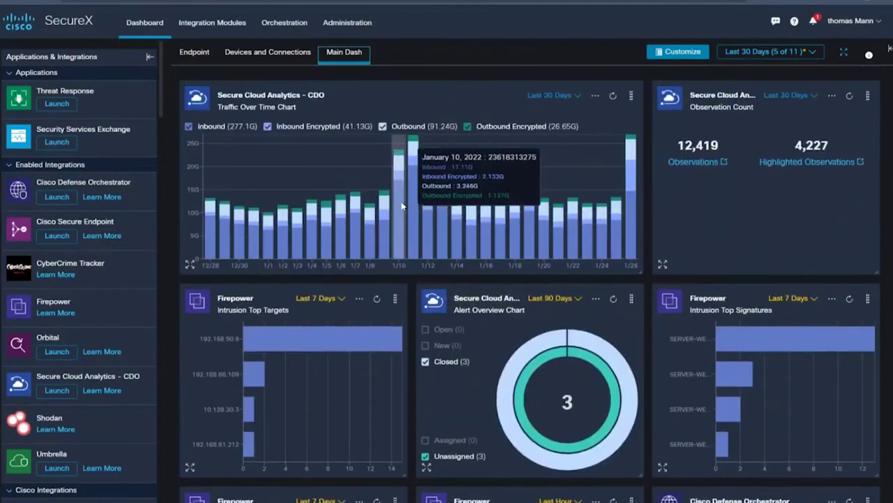
pyautogui.moveTo(261, 209)
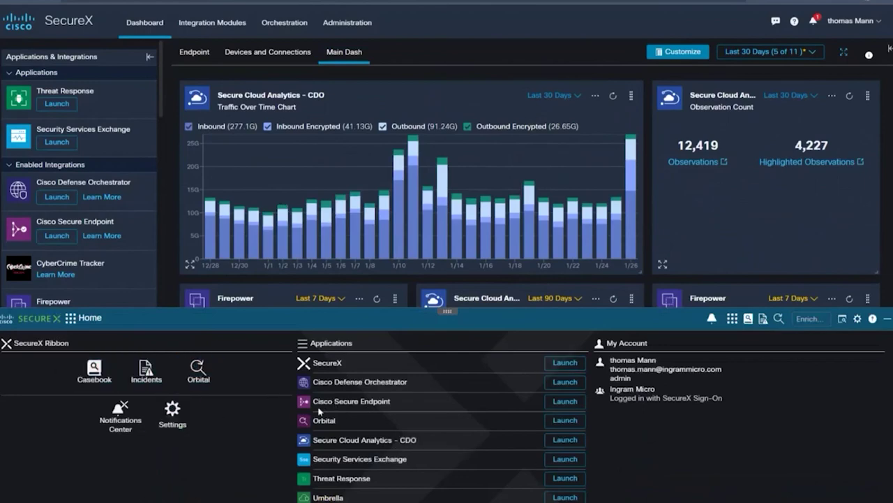
pyautogui.click(155, 377)
pyautogui.click(887, 318)
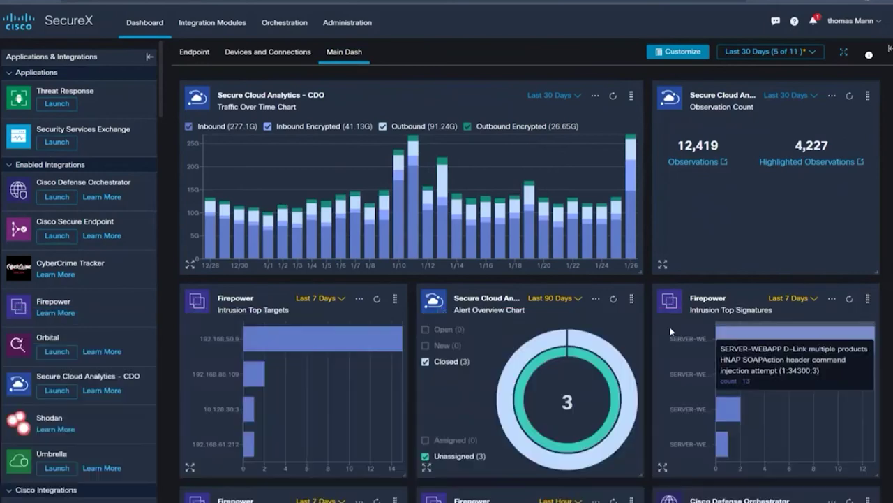
# Step: Launch Threat Response from SecureX, continuing with the first of the two Ingram Micro accounts
pyautogui.click(56, 139)
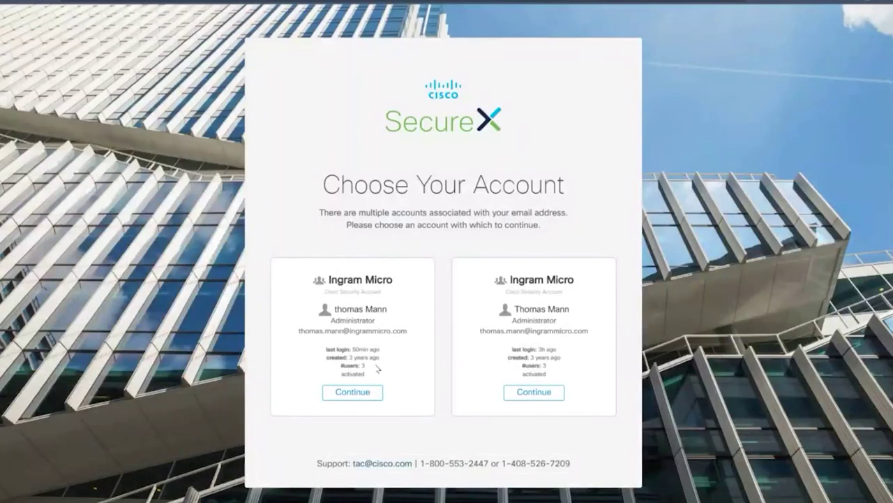
pyautogui.click(352, 393)
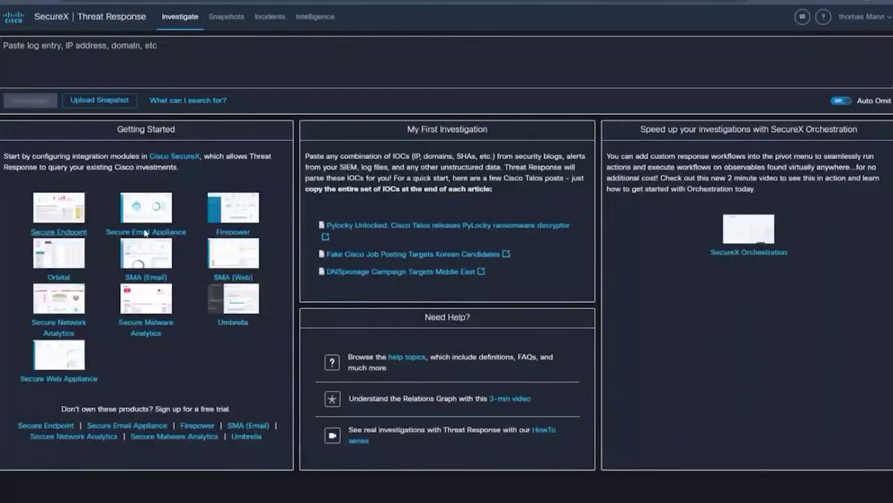